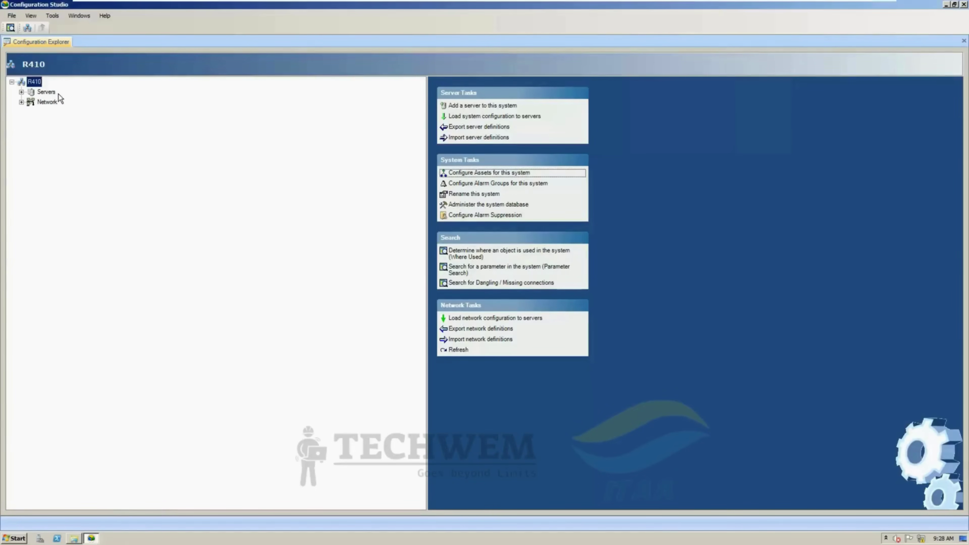
Step: Leave Enterprise Model Builder so the Windows Server 2008 R2 desktop is showing
double_click(58, 94)
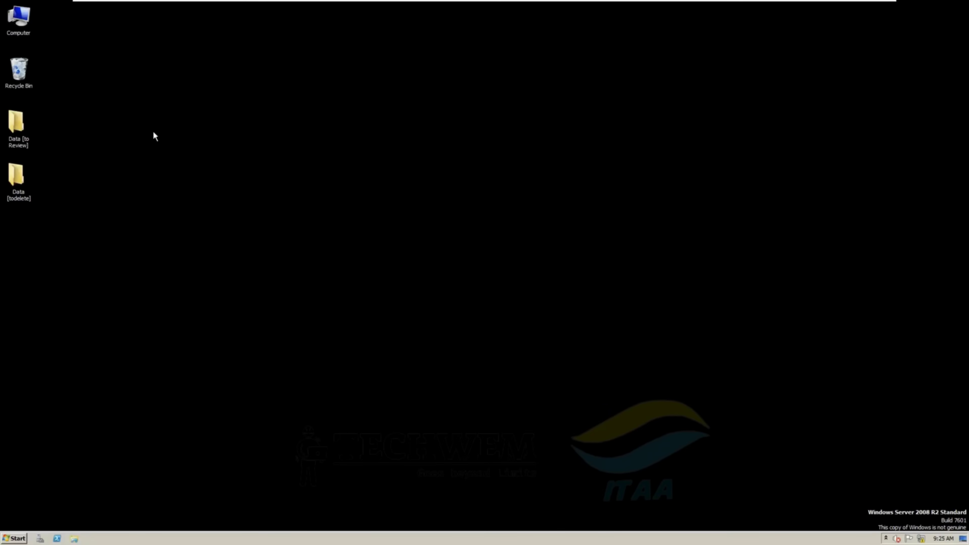
Step: Browse to C:\0. DCS Backups and select the 1. EMDB subfolder
double_click(20, 21)
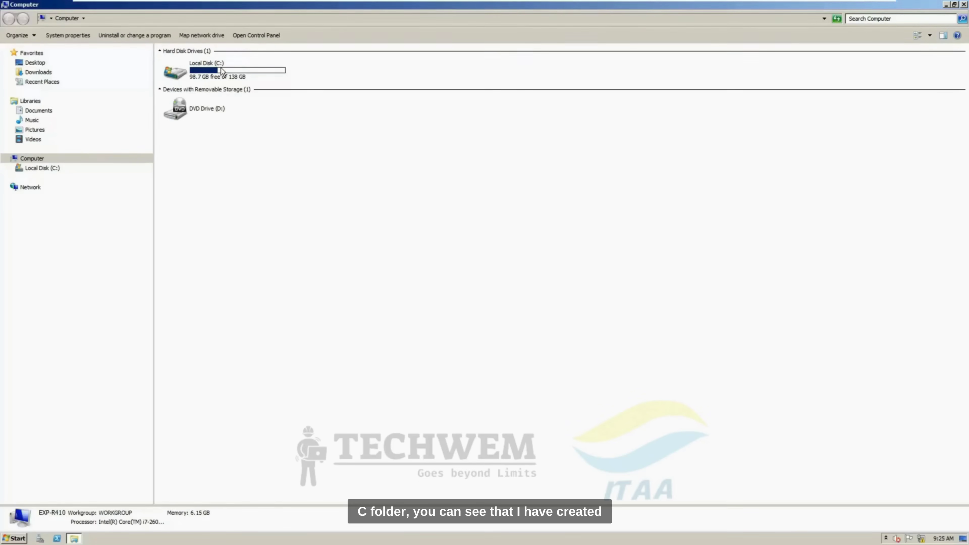
double_click(223, 72)
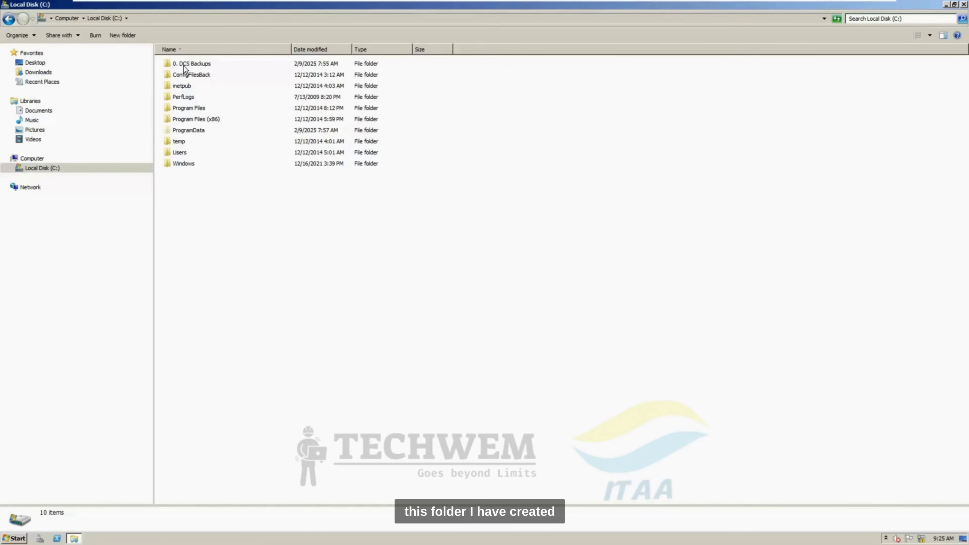
double_click(193, 64)
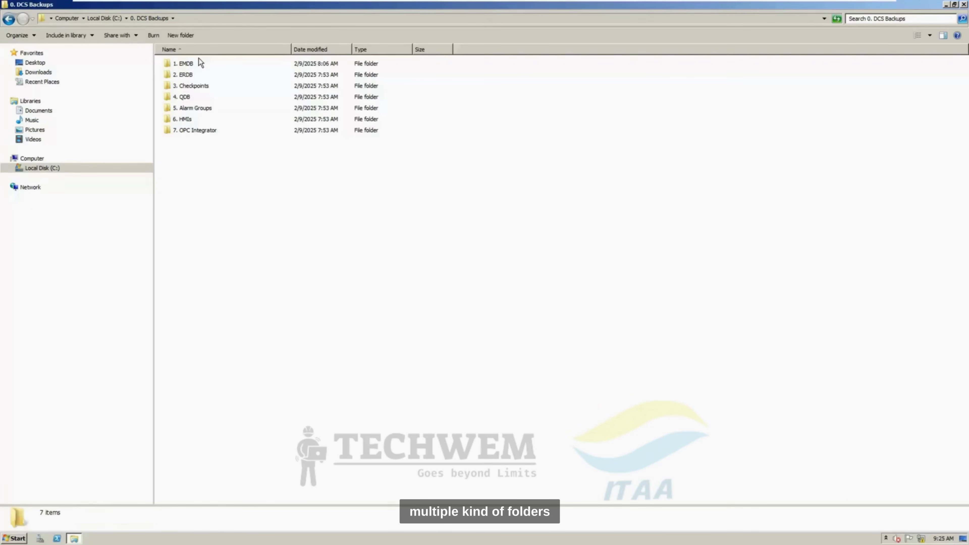
click(193, 66)
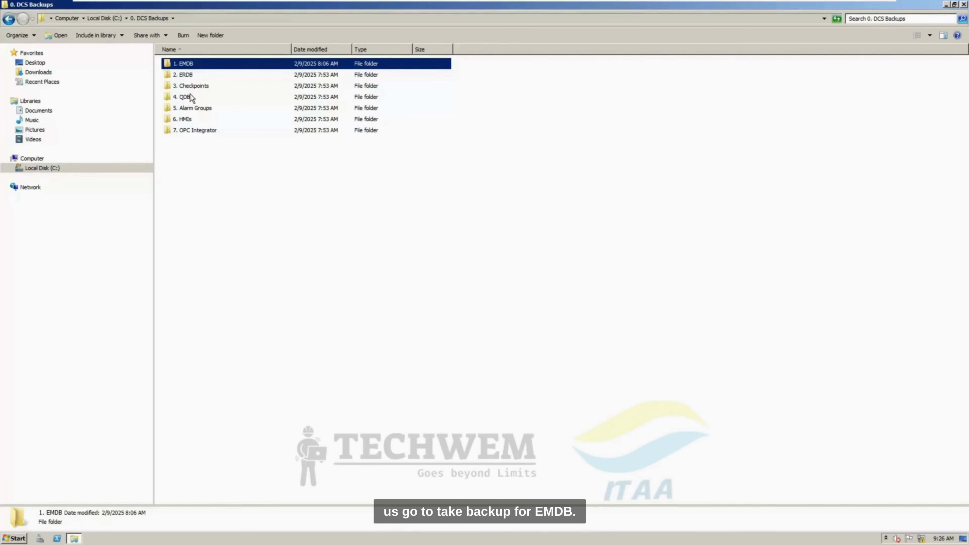
Step: Launch Configuration Studio, connect to exp-r410, and expand Test_Asset in the asset tree
click(963, 4)
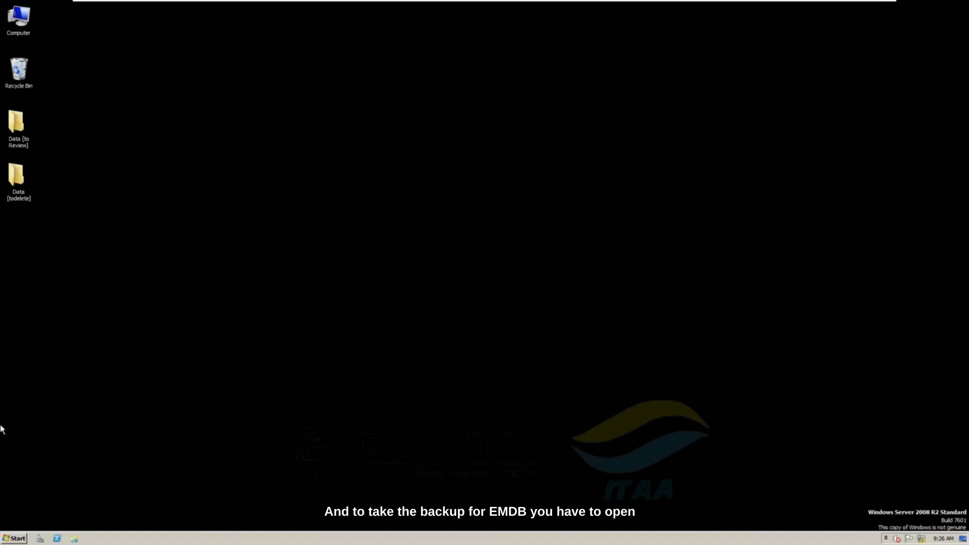
click(5, 539)
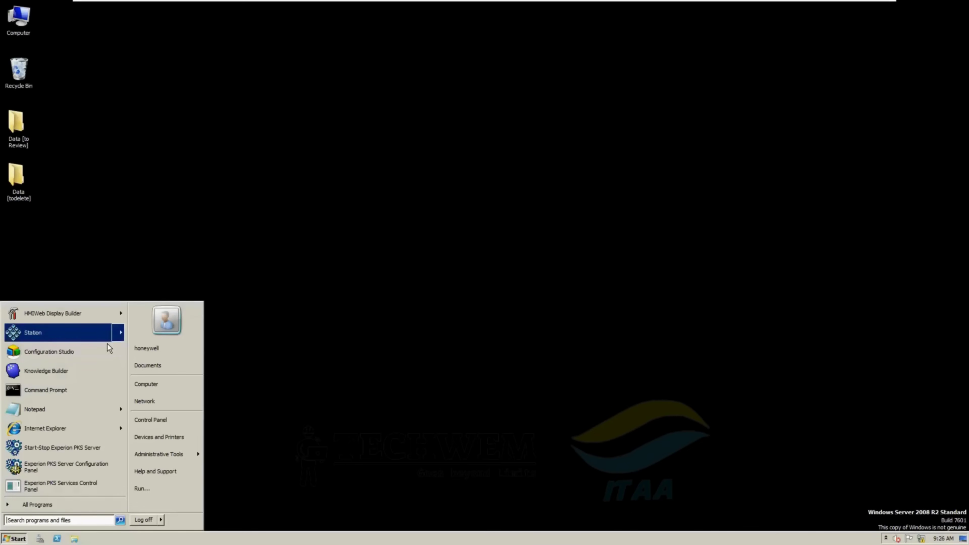
click(83, 361)
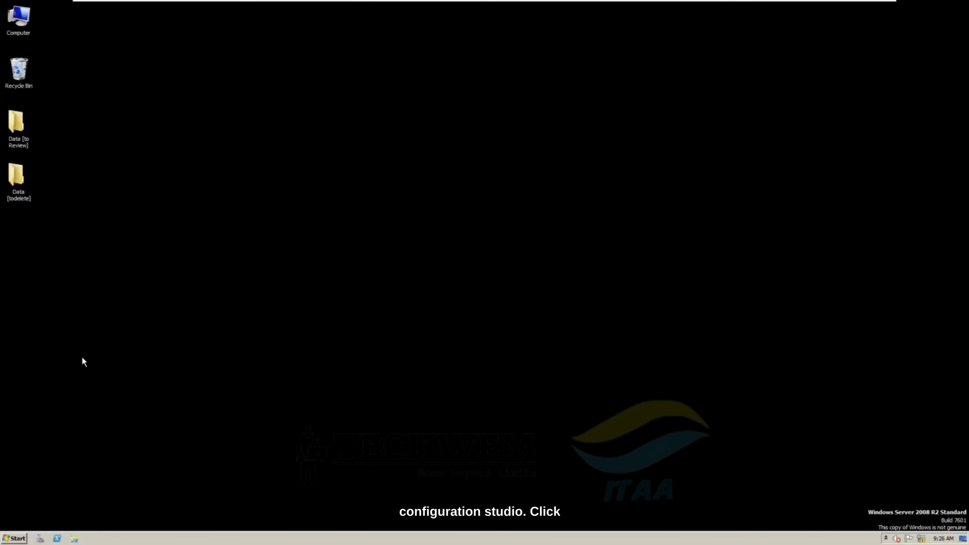
click(390, 192)
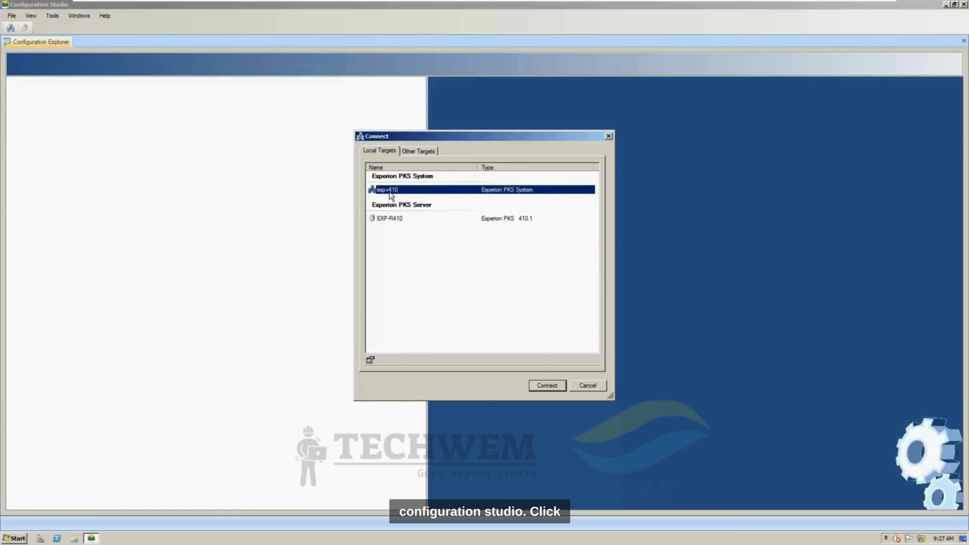
click(549, 385)
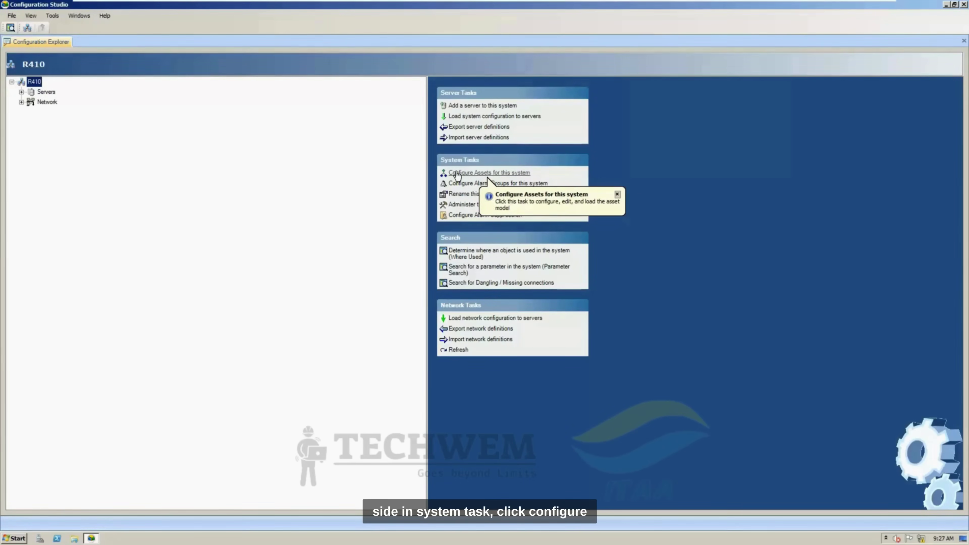
click(484, 174)
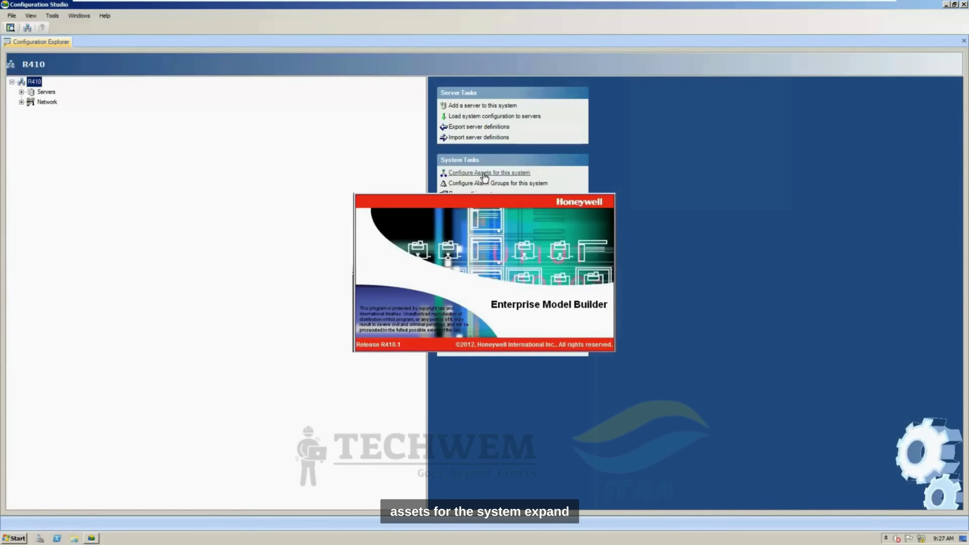
click(21, 61)
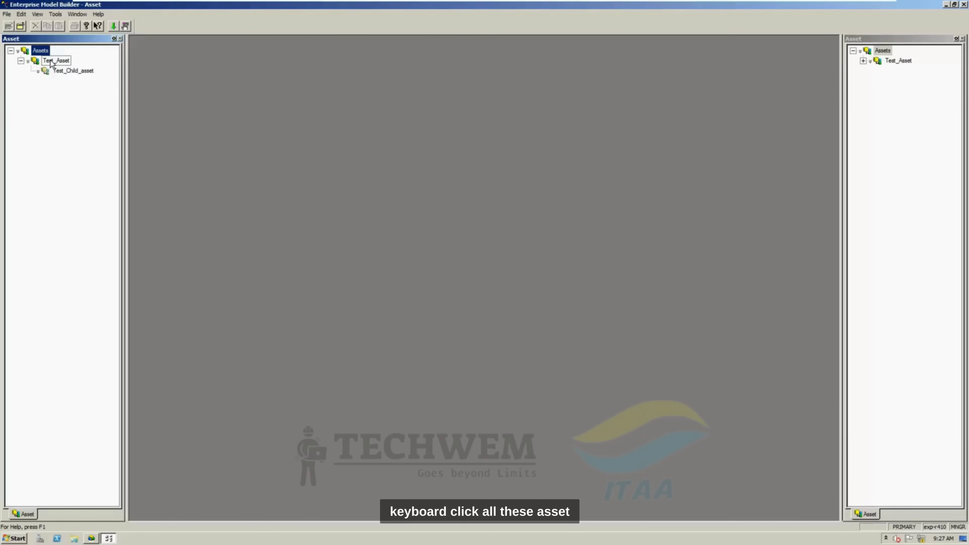
Step: Select Assets, Test_Asset and Test_Child_asset for export from the File menu
ctrl+click(58, 61)
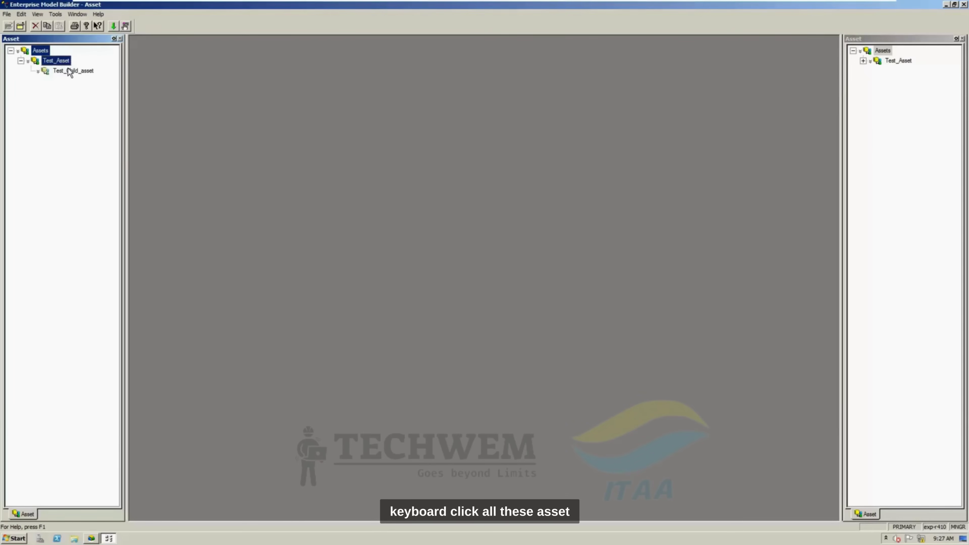
ctrl+click(61, 70)
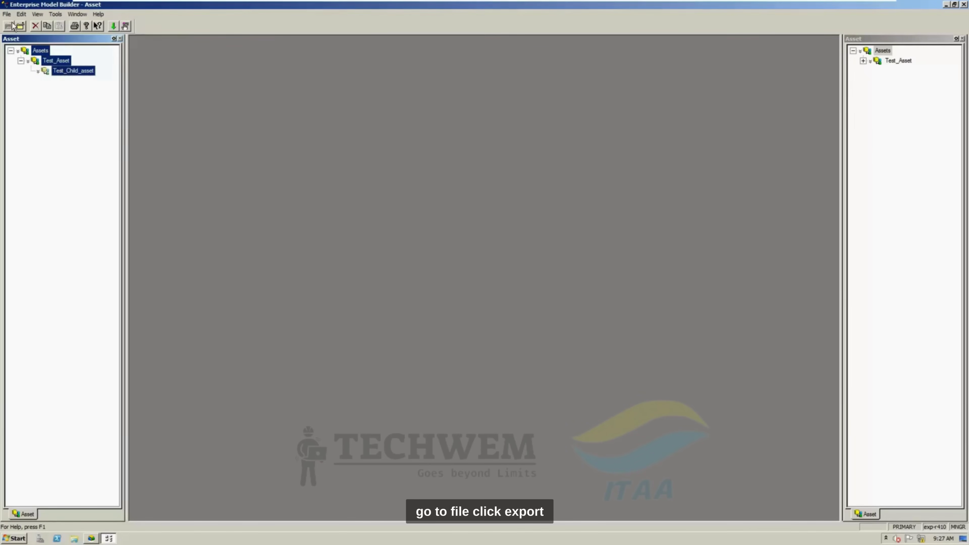
click(7, 14)
click(17, 59)
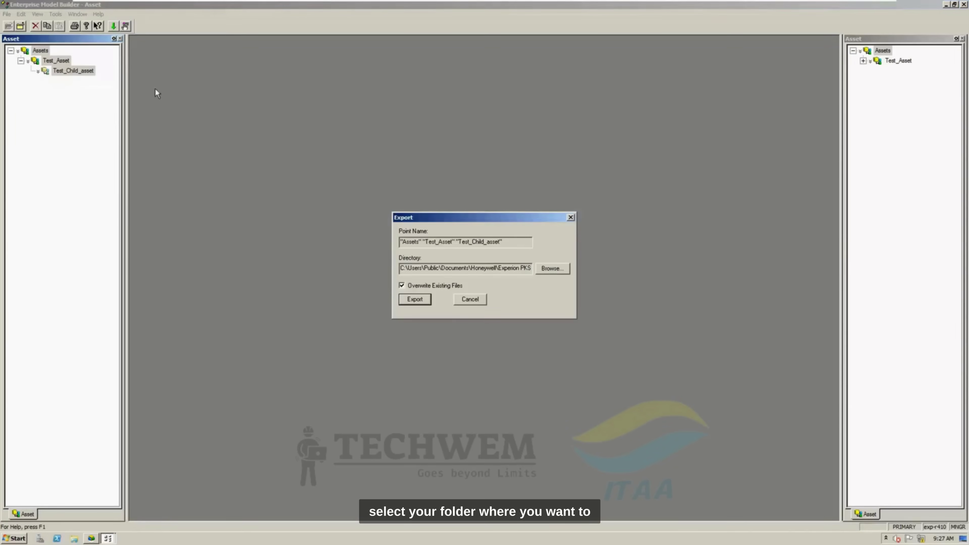
Step: Export the three assets to C:\0. DCS Backups\1. EMDB
click(549, 269)
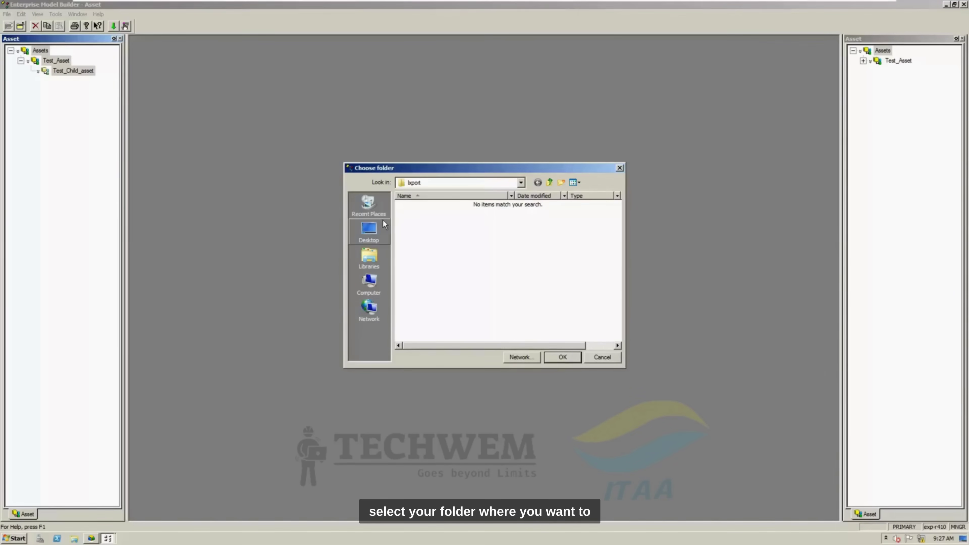
click(369, 231)
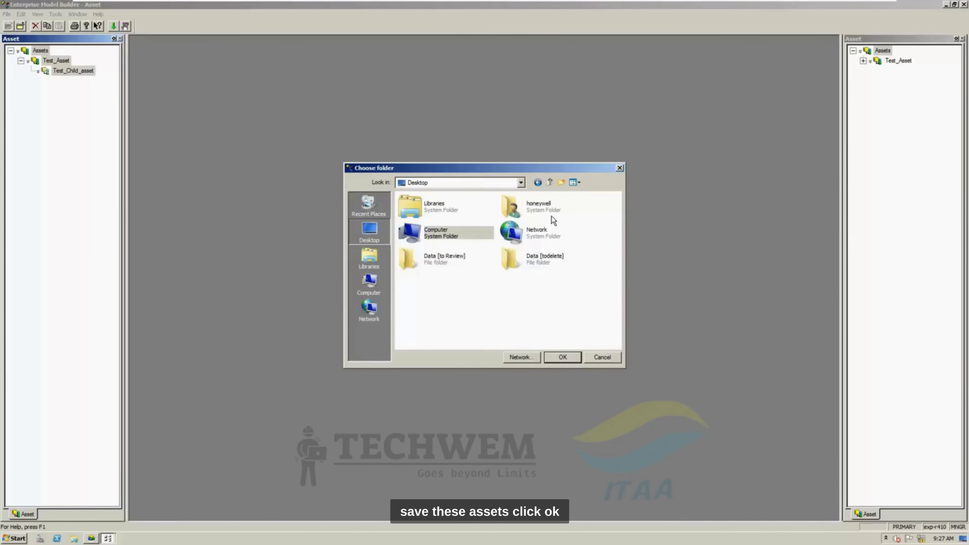
double_click(435, 232)
double_click(448, 223)
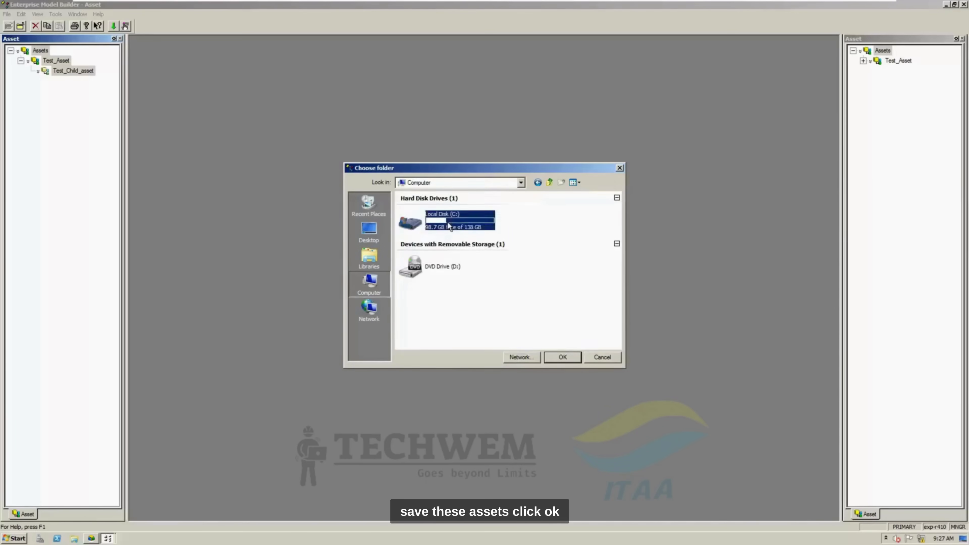
double_click(437, 205)
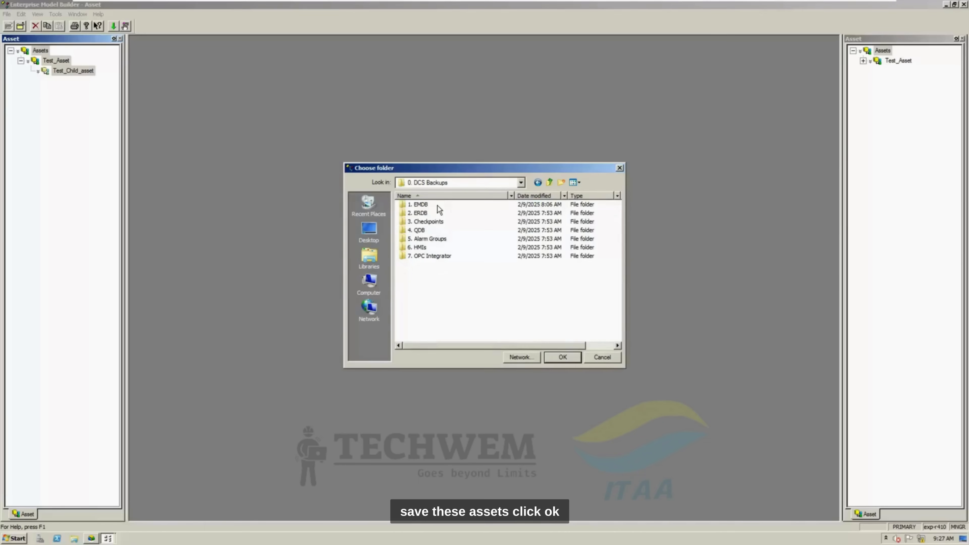
double_click(421, 205)
click(560, 357)
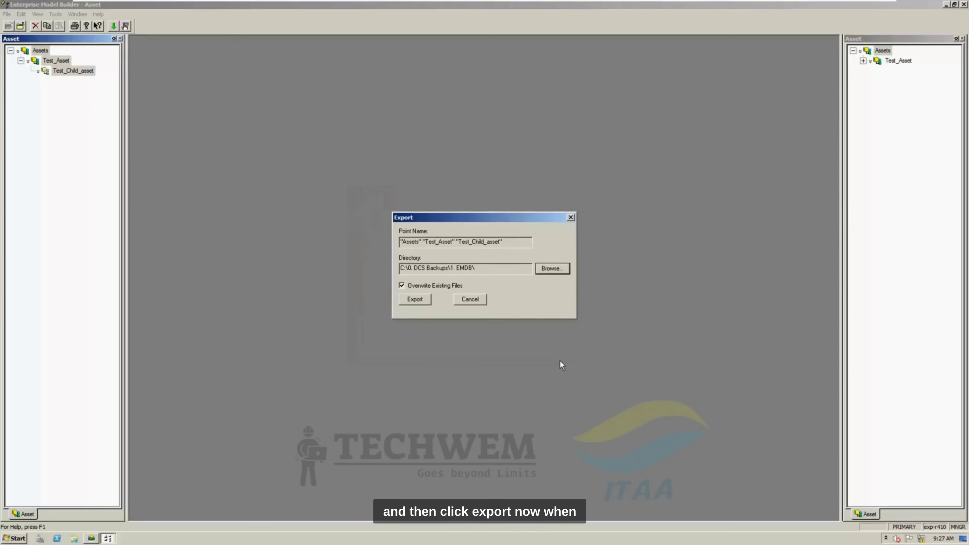
click(414, 298)
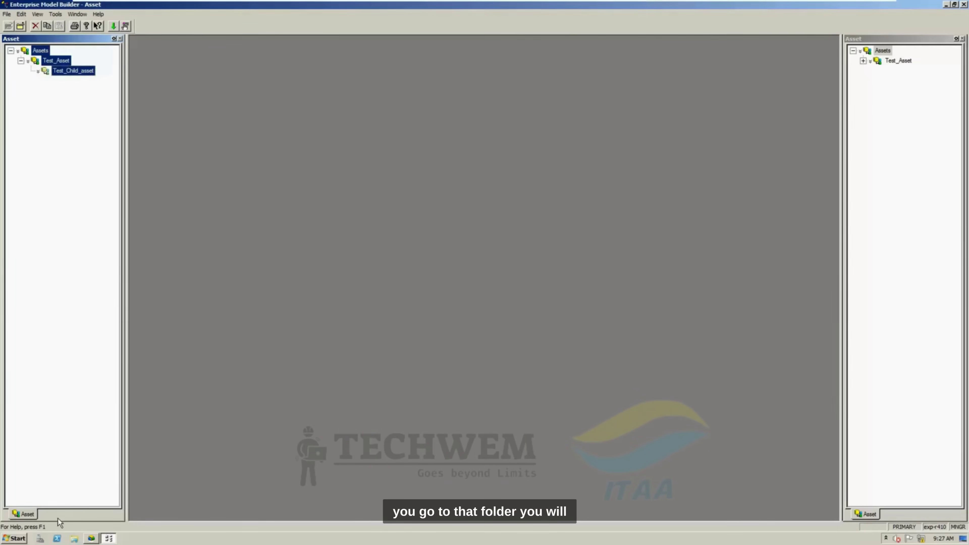
Step: Verify C:\0. DCS Backups\1. EMDB holds the exported asset files, then close Explorer
key(super+e)
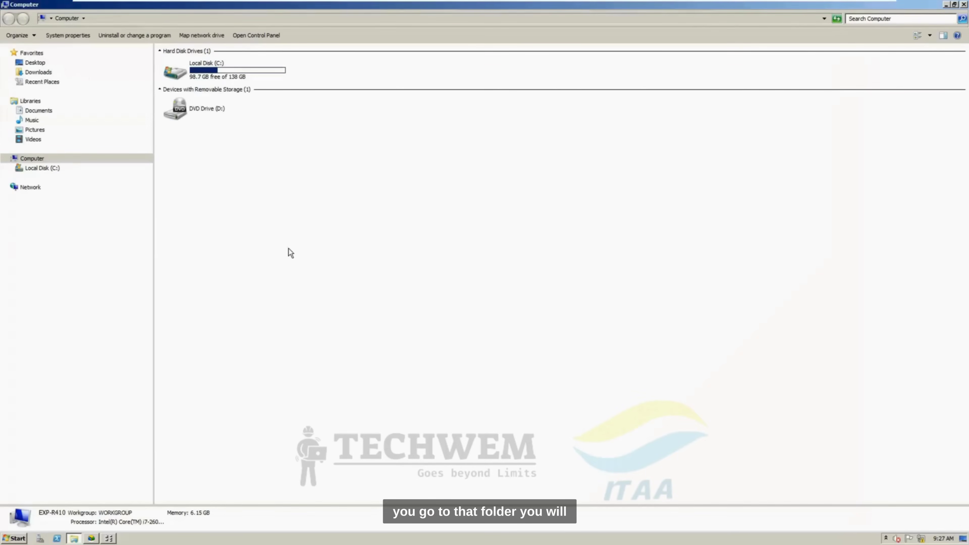
double_click(237, 78)
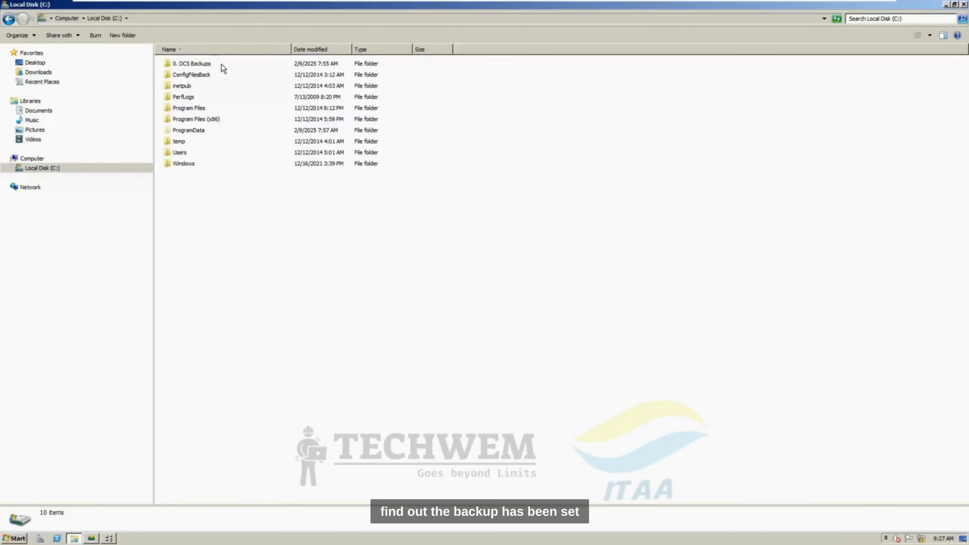
click(206, 65)
double_click(206, 66)
double_click(205, 64)
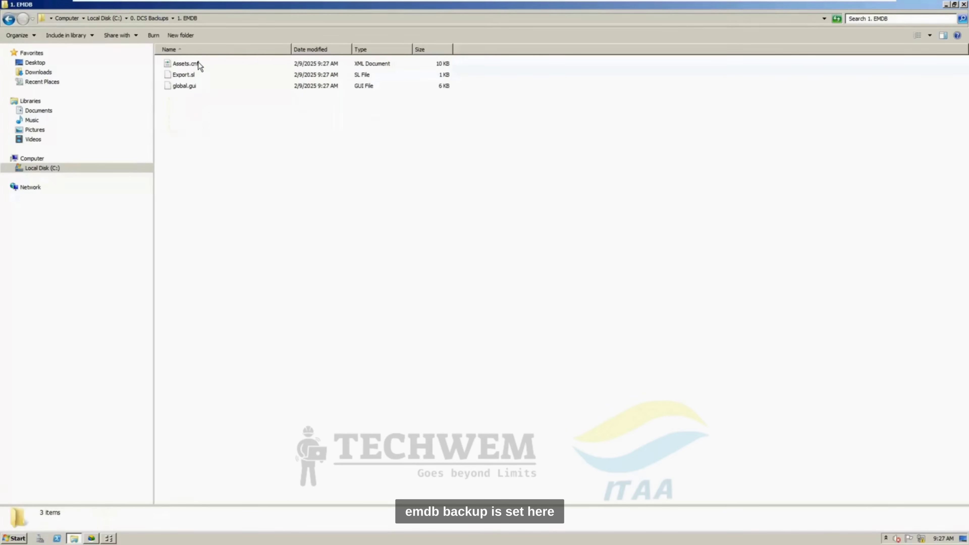
click(964, 4)
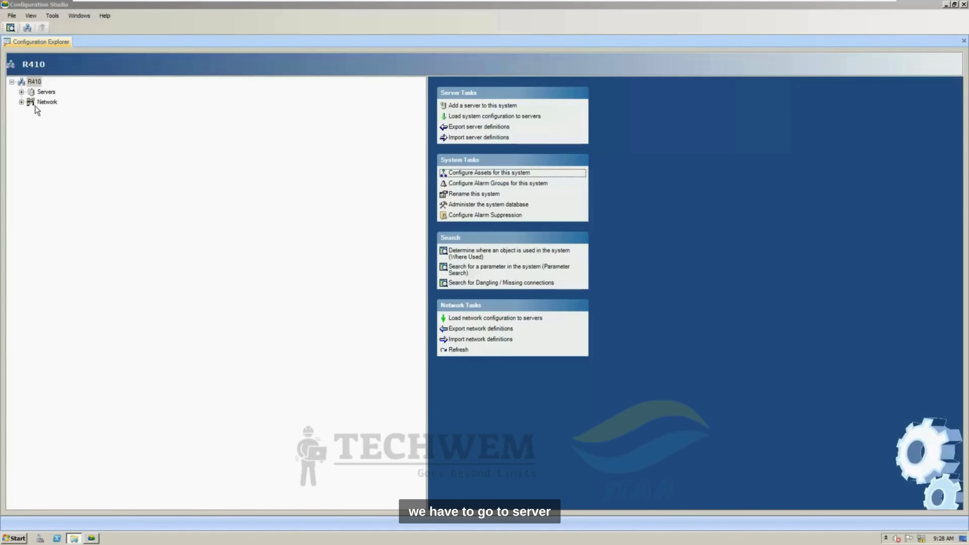
Step: Launch DBAdmin from the EPKS_R410 server's Control Strategy tasks
double_click(31, 92)
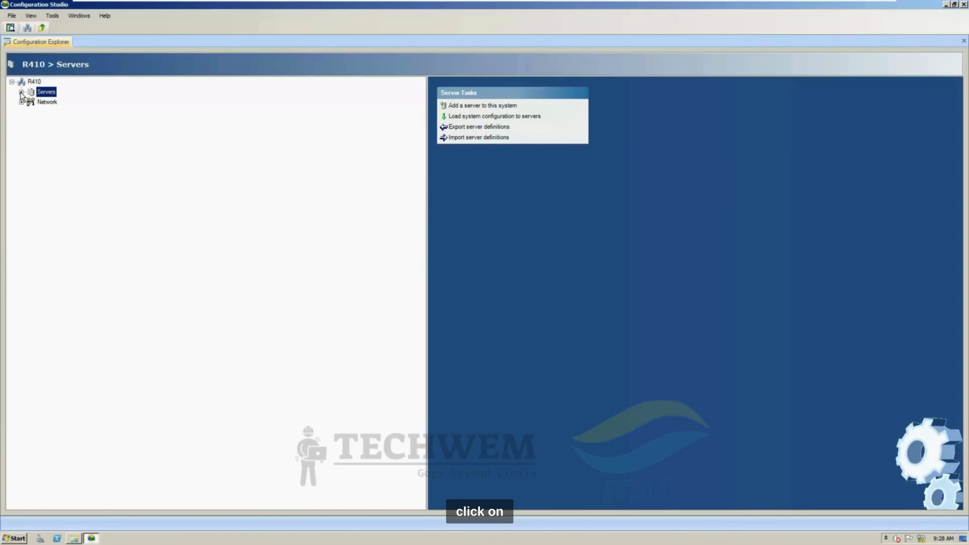
click(31, 102)
click(61, 102)
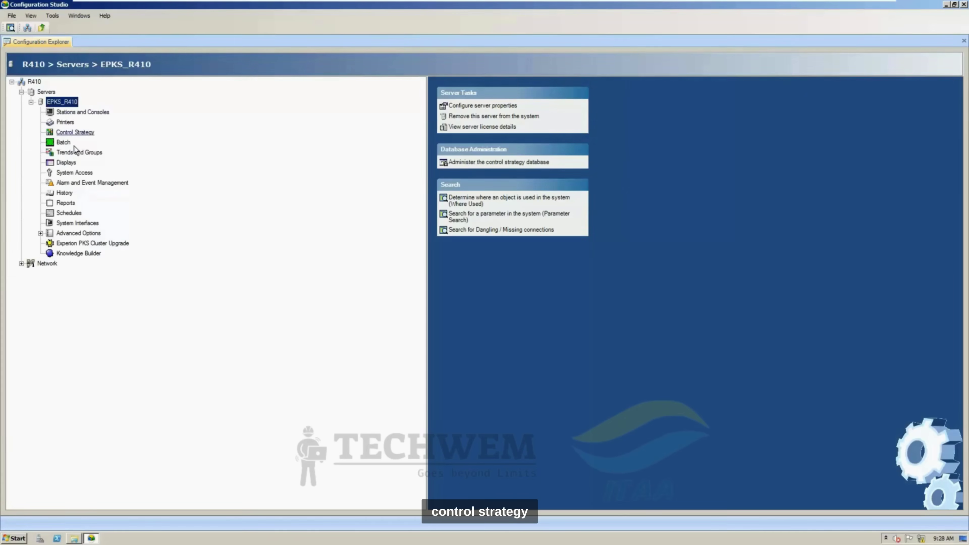
click(75, 132)
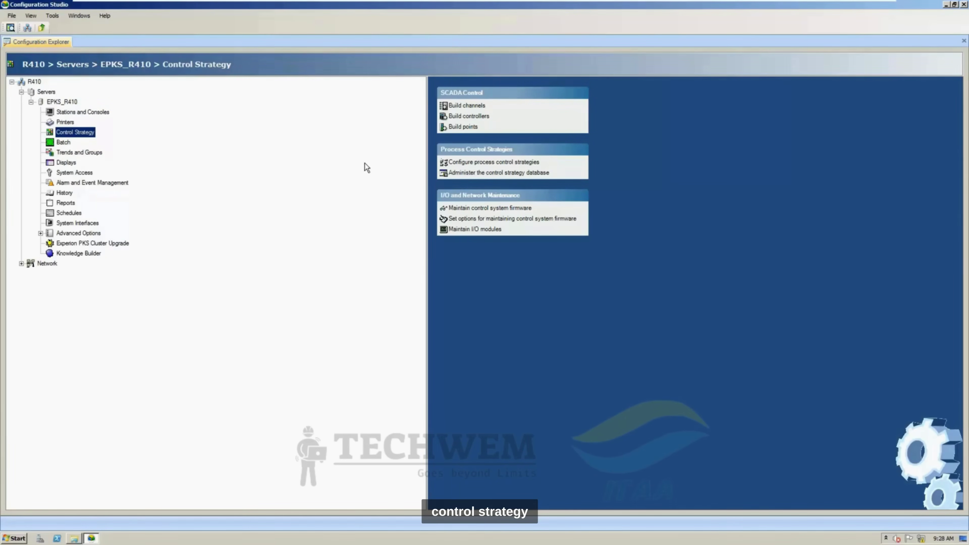
click(462, 175)
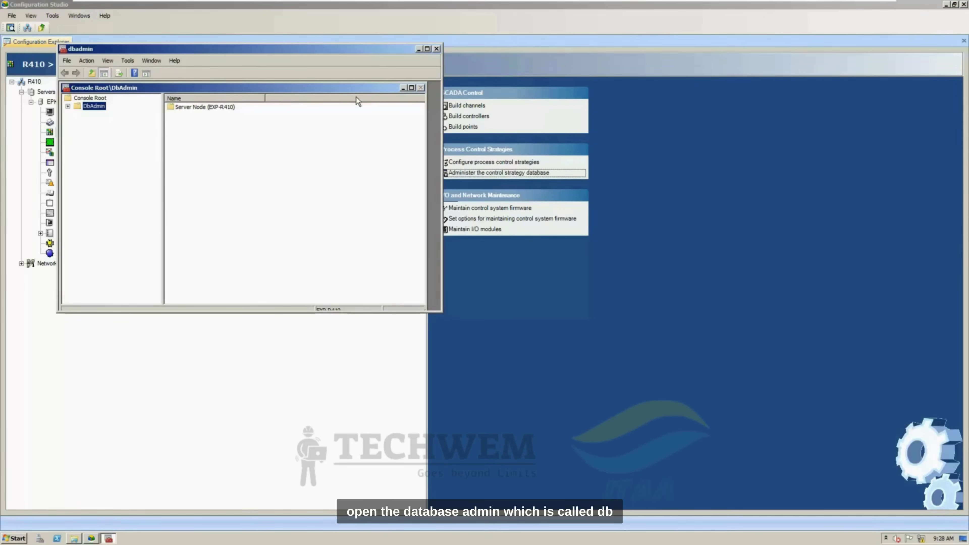
Step: Maximize DbAdmin and show the ERDB Admin Tasks under Server Node (EXP-R410)
click(428, 49)
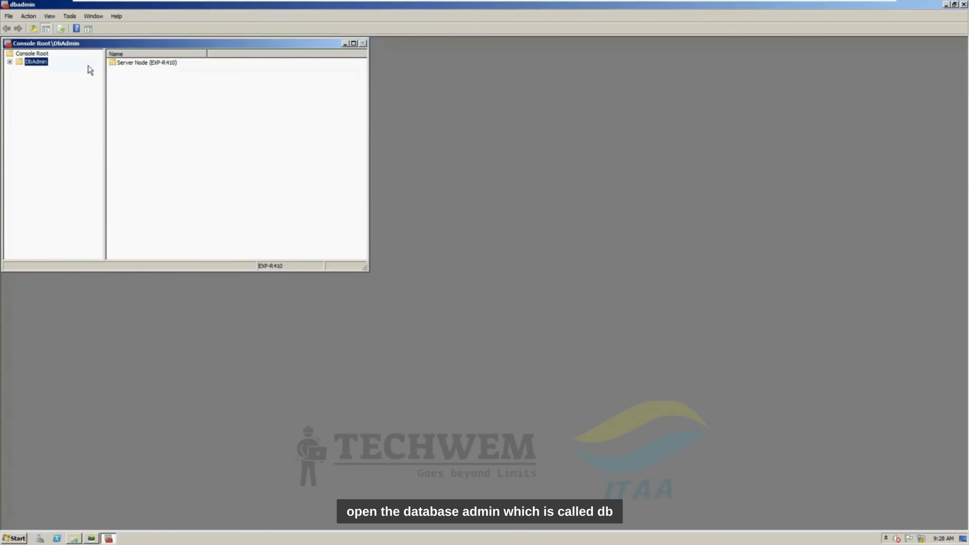
click(354, 43)
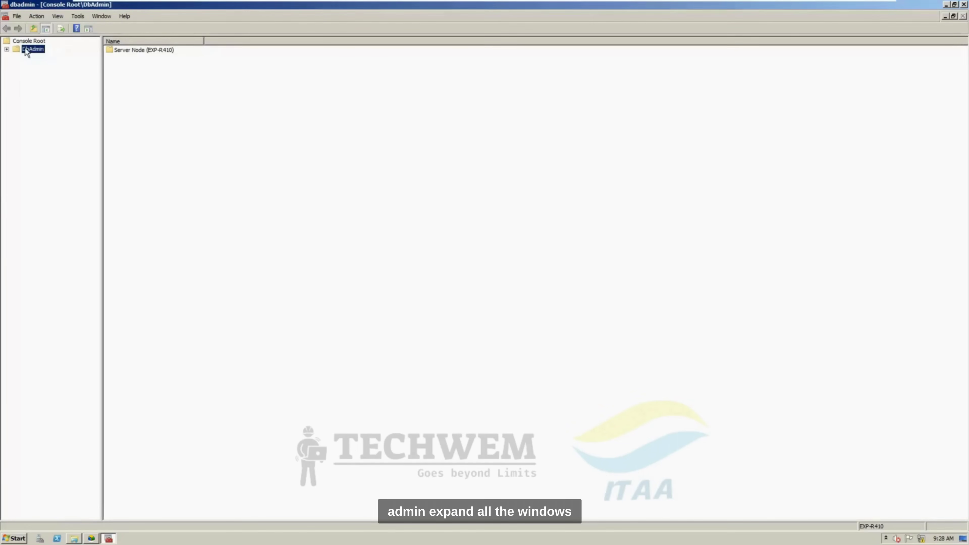
click(6, 49)
click(16, 57)
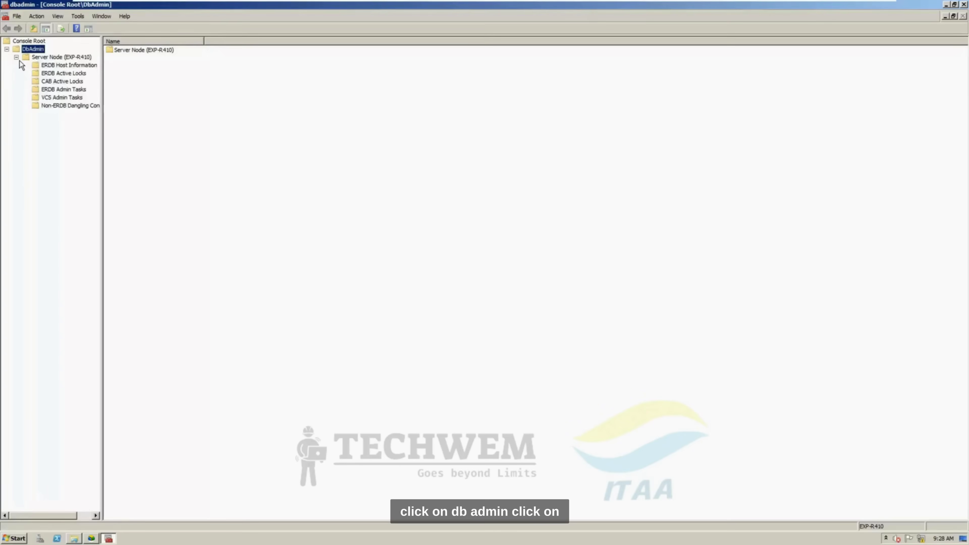
click(64, 91)
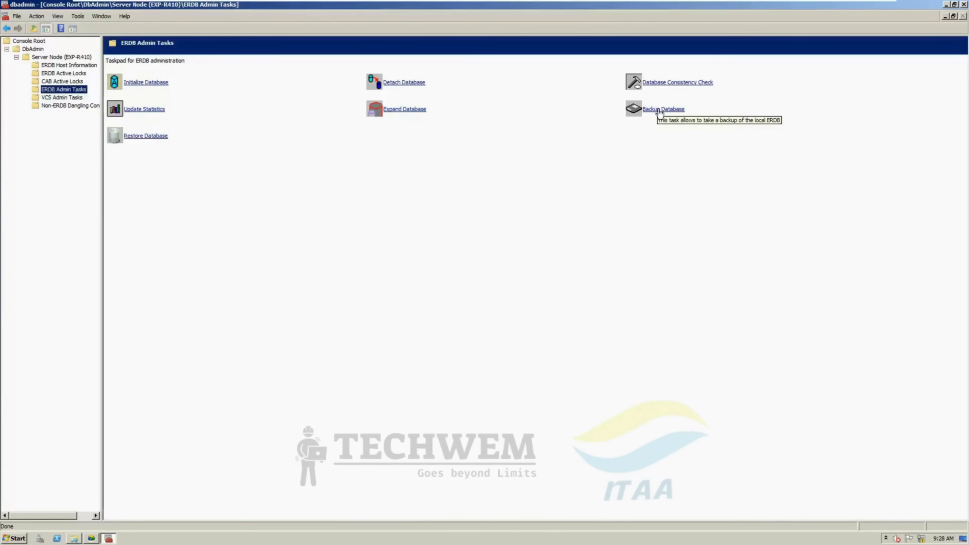
Step: Back up the ERDB as ER_Backup_250209 into C:\0. DCS Backups\2. ERDB
click(659, 111)
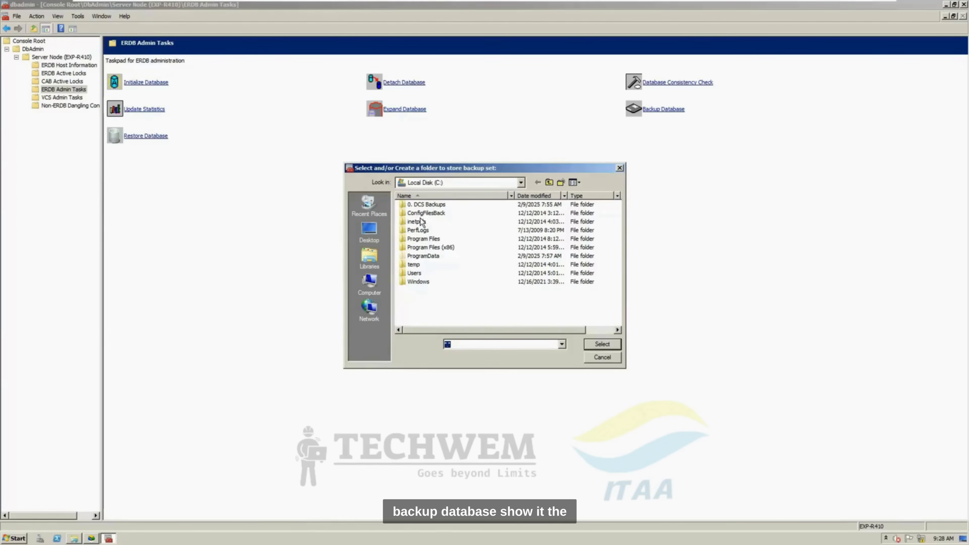
double_click(424, 207)
double_click(419, 215)
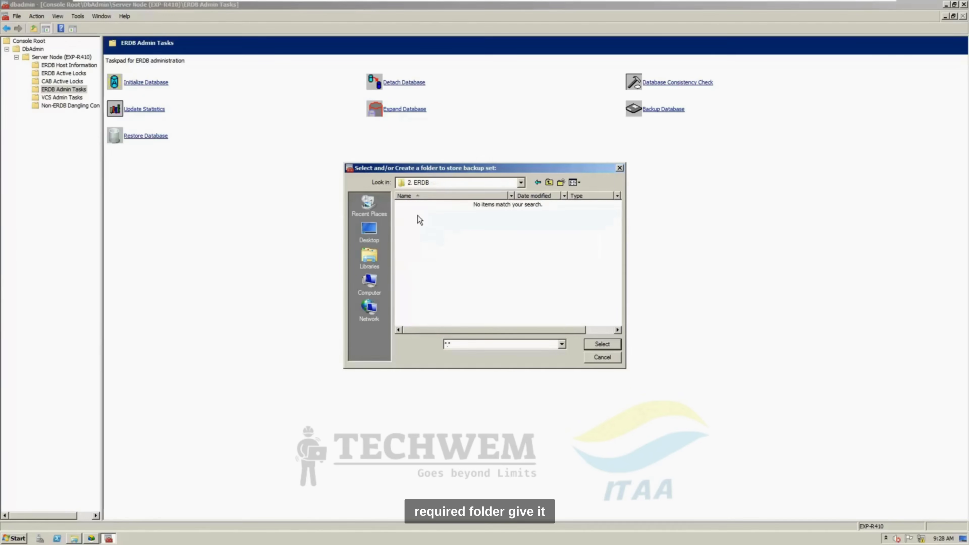
text(ER_Backup_250209)
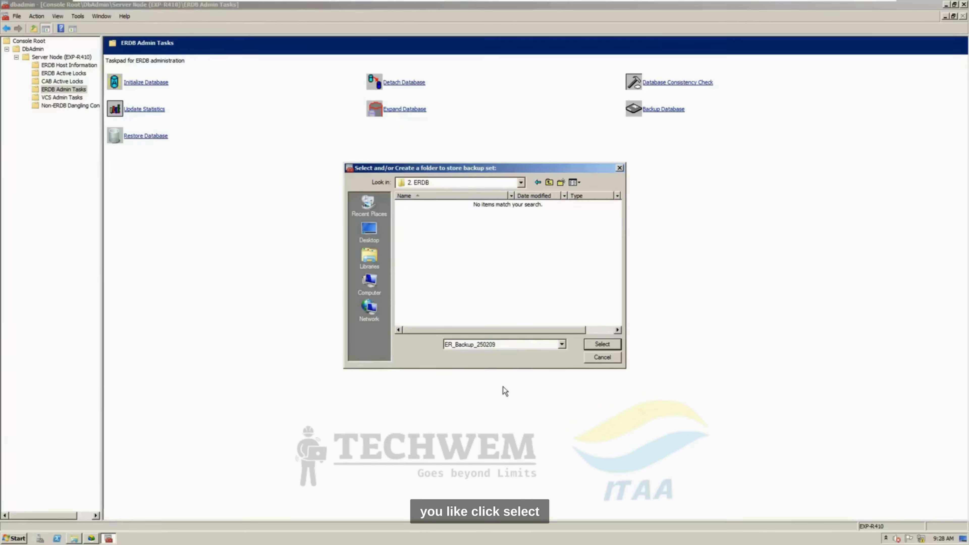
click(602, 344)
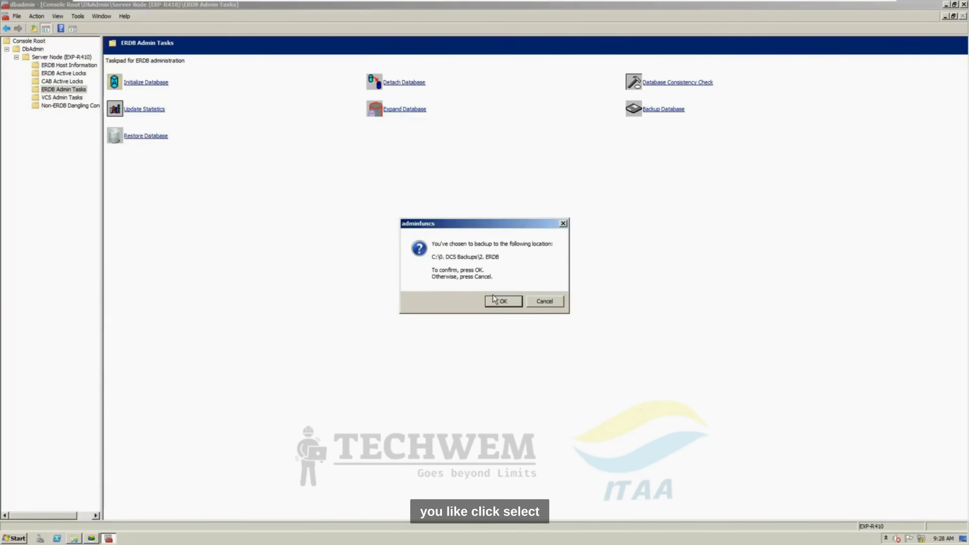
click(503, 301)
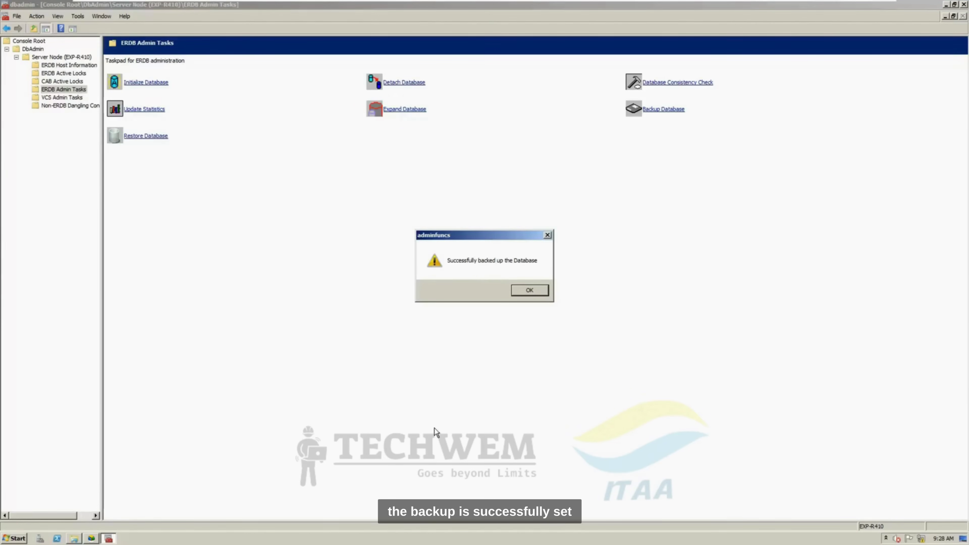
click(529, 291)
Step: Confirm 2. ERDB now contains ps_erdb.bak and VersionControl.bak
click(74, 538)
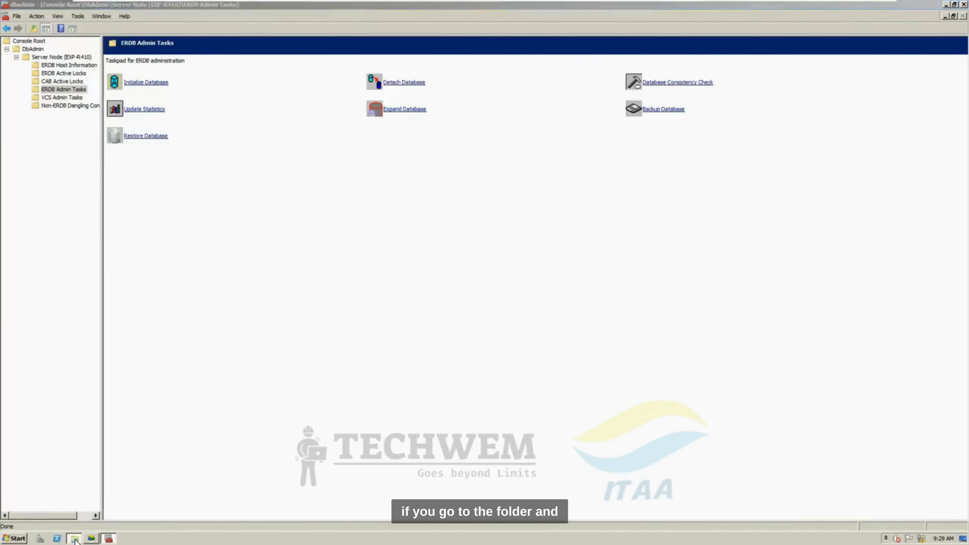
click(161, 23)
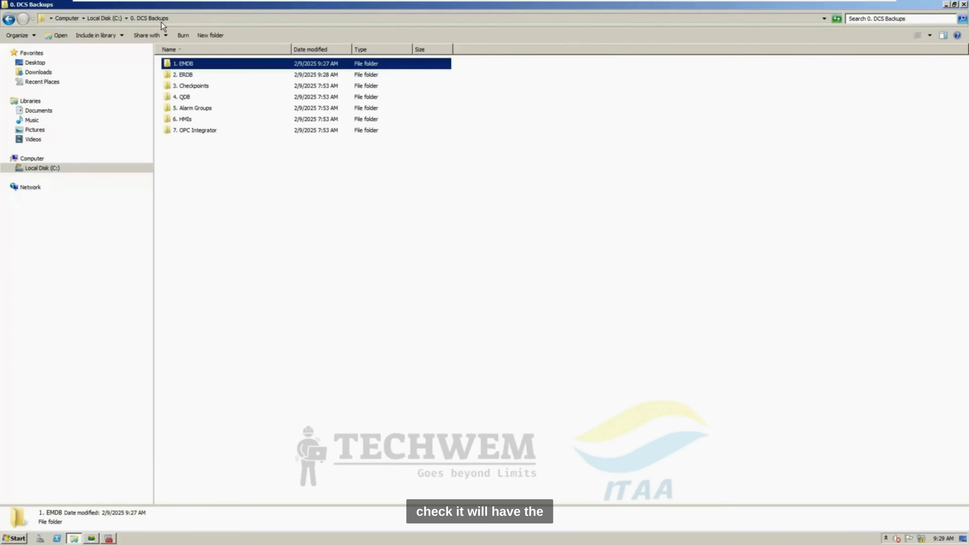
double_click(182, 75)
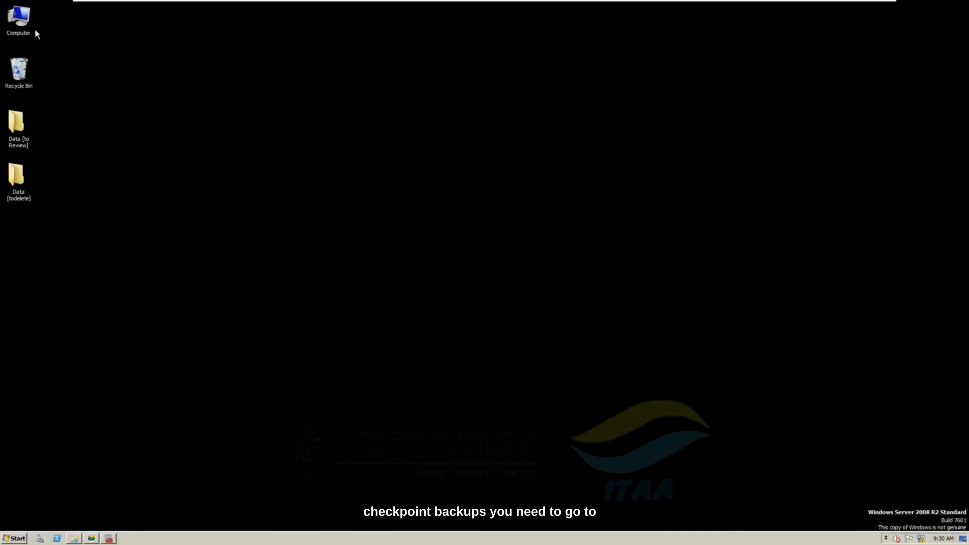
Step: Browse to C:\ProgramData\Honeywell\Experion PKS
double_click(17, 17)
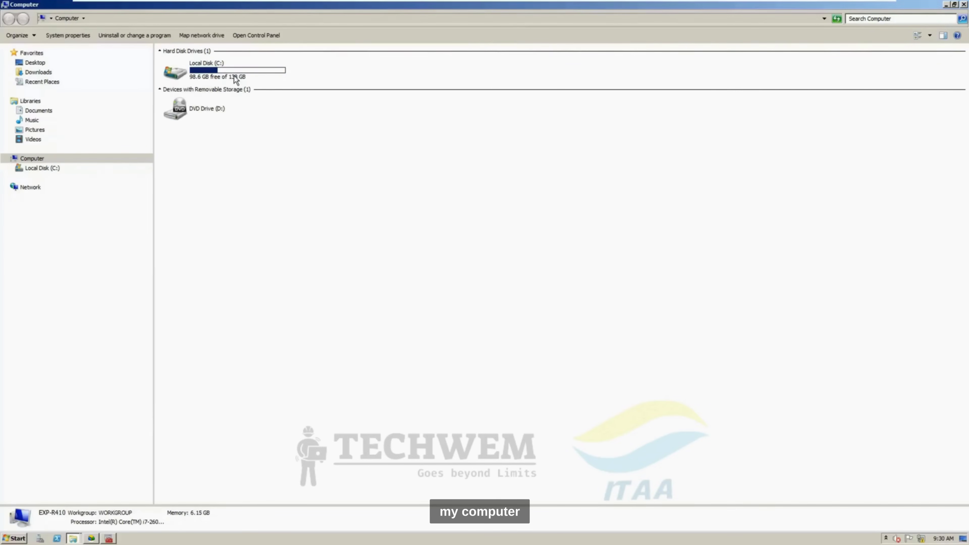
double_click(234, 68)
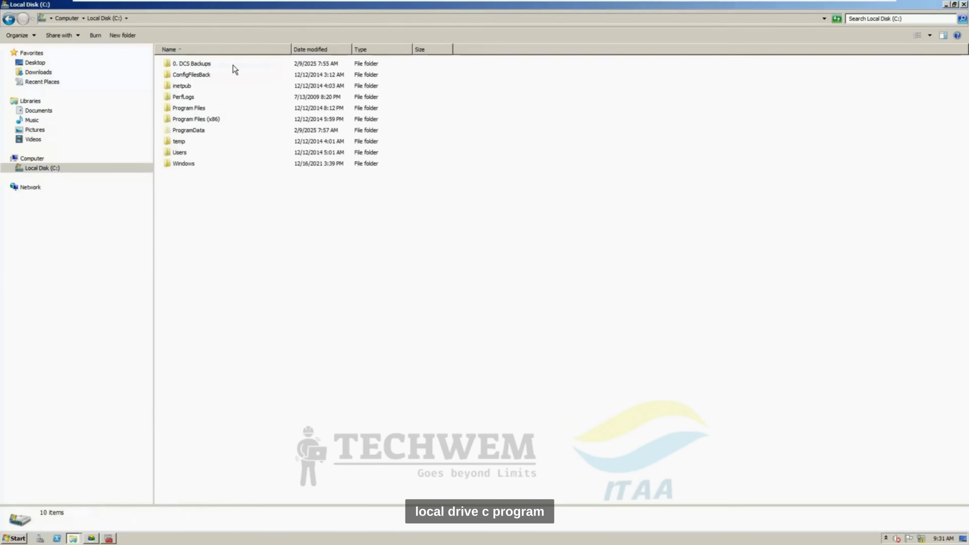
double_click(203, 131)
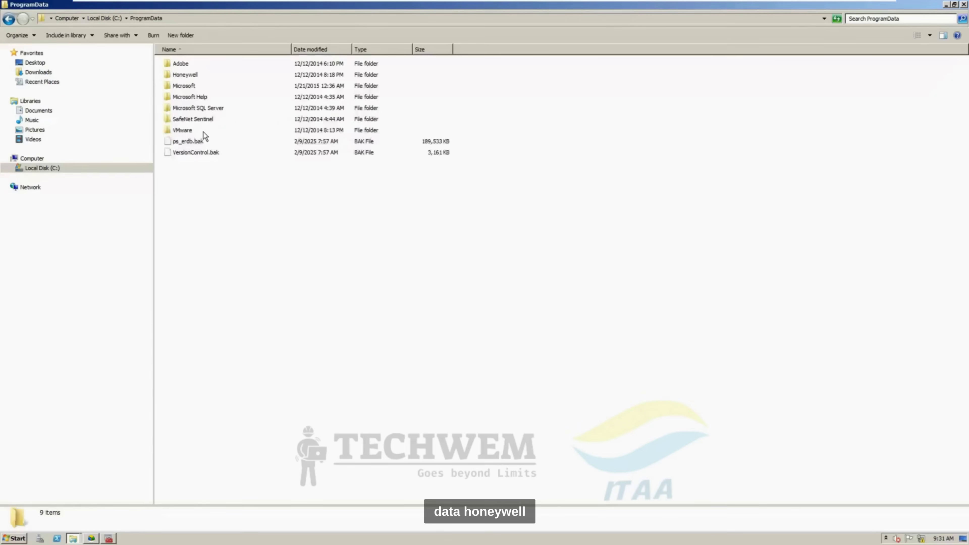
double_click(189, 76)
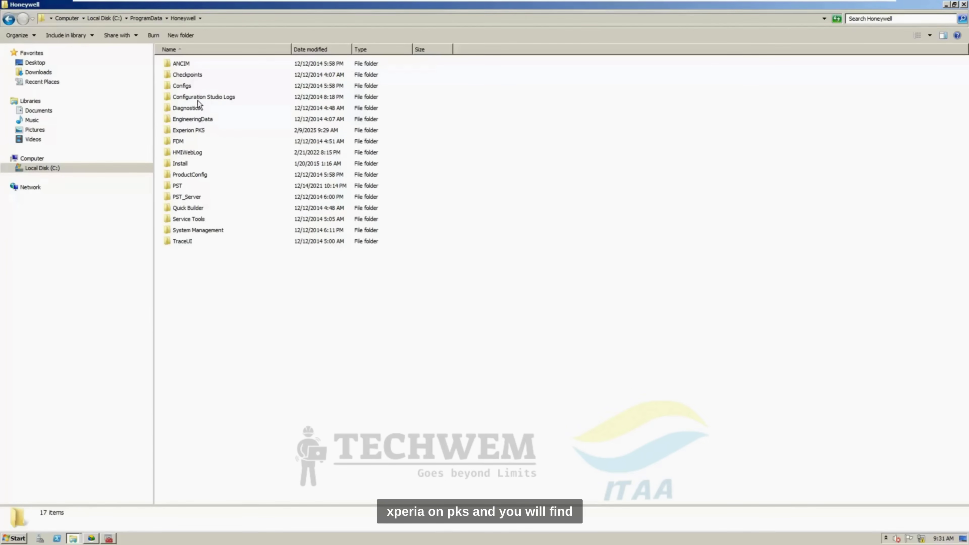
double_click(199, 129)
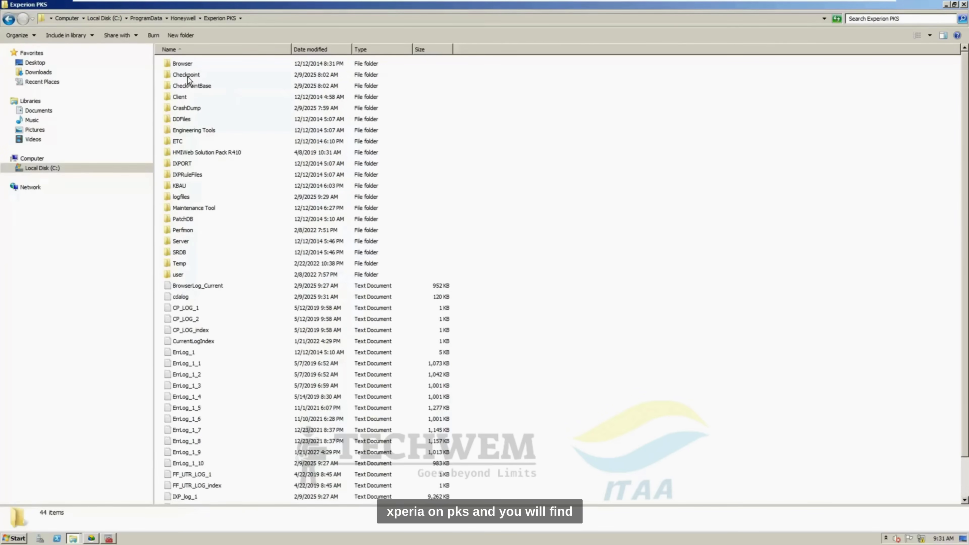
Step: Copy the Checkpoint and CheckPointBase folders and minimize Explorer
click(187, 76)
shift+click(208, 87)
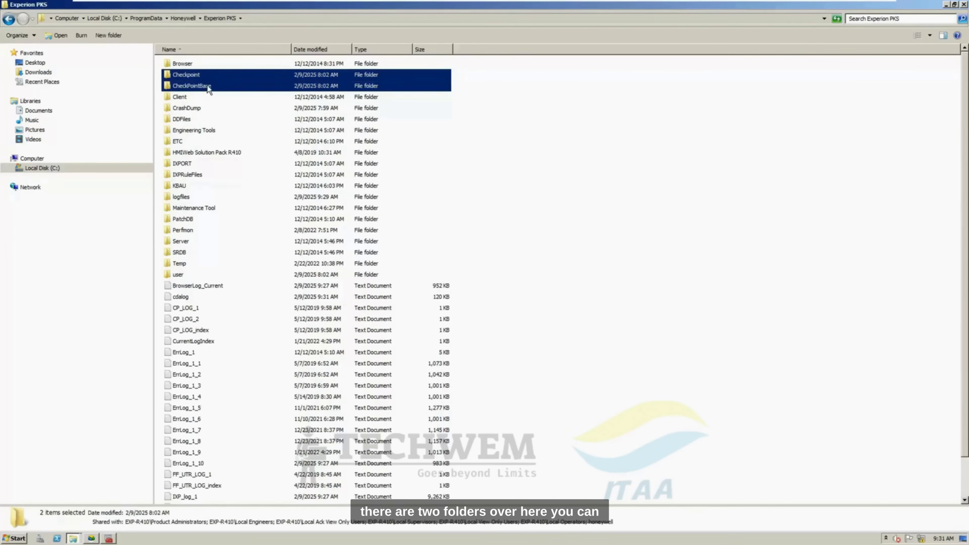
right_click(201, 87)
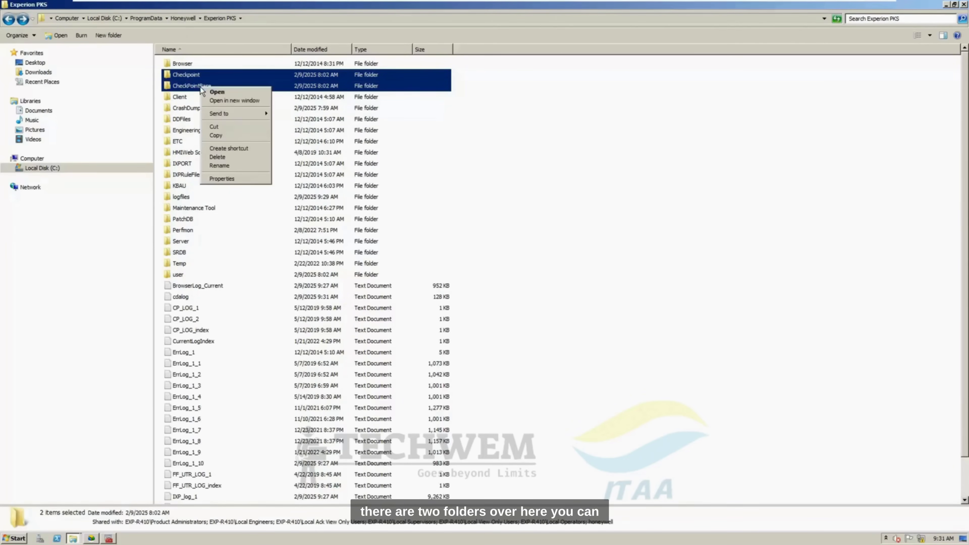
click(232, 135)
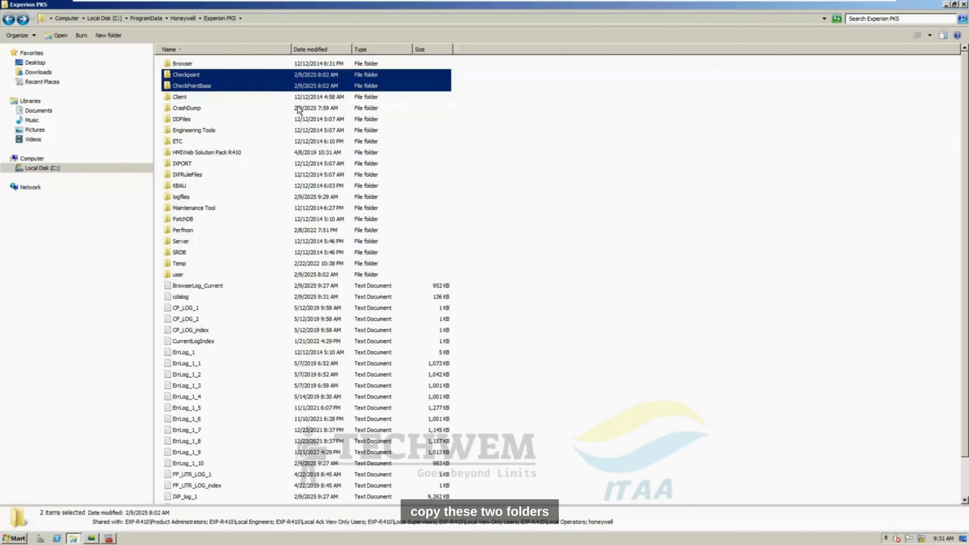
click(946, 5)
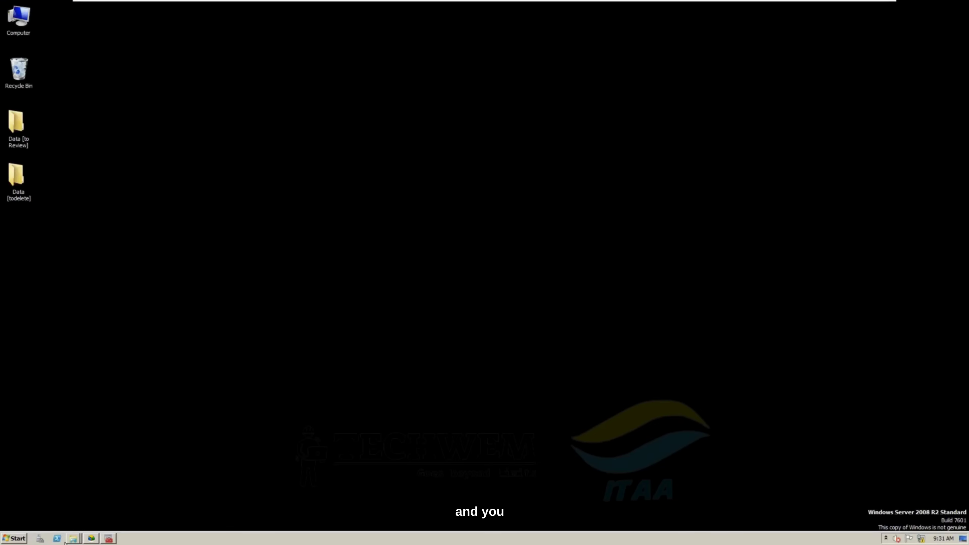
Step: Paste Checkpoint and CheckPointBase into 3. Checkpoints, then minimize the 0. DCS Backups window
mouse_move(76, 539)
click(57, 508)
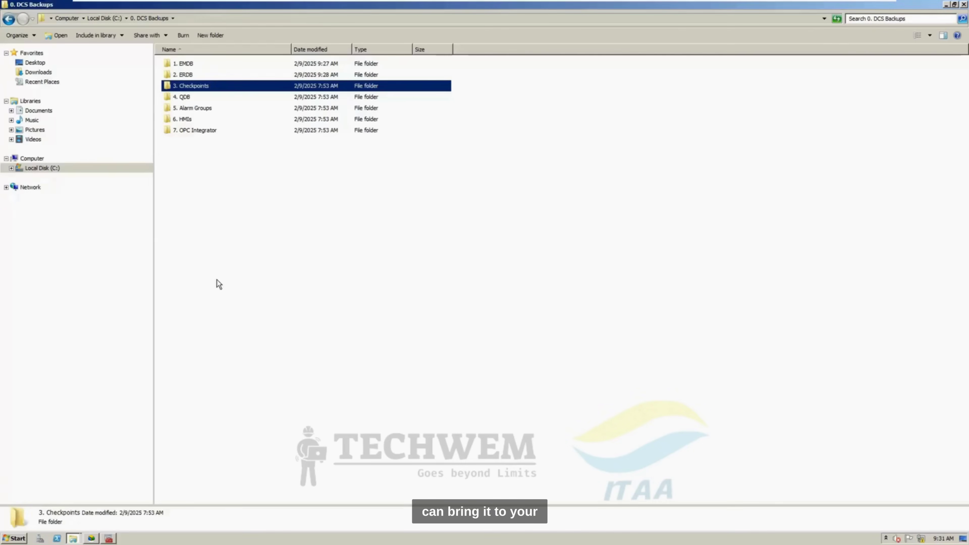
double_click(189, 90)
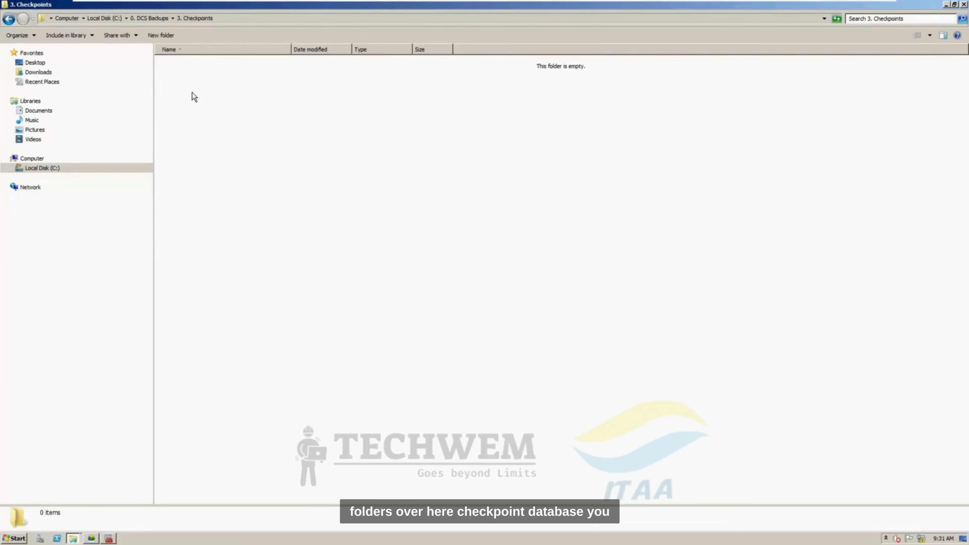
right_click(191, 91)
click(225, 153)
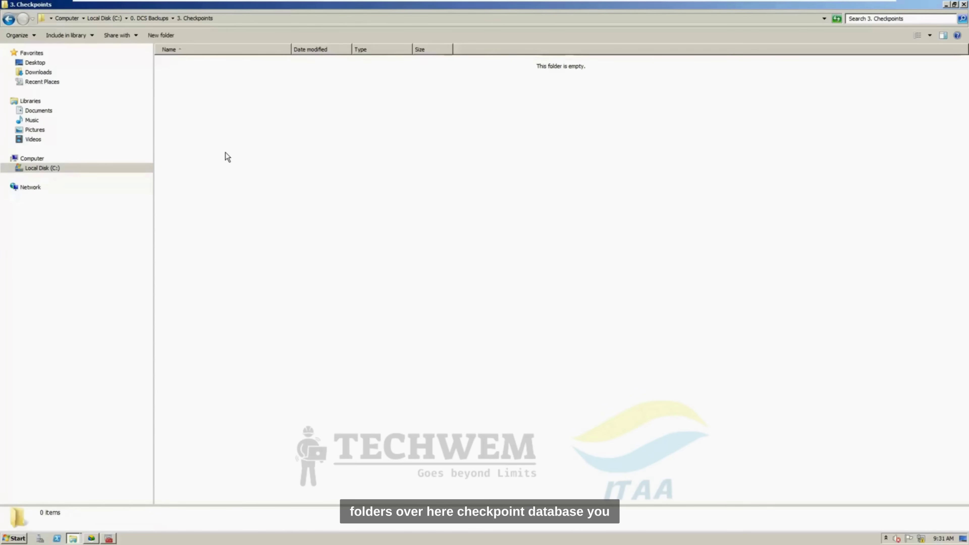
click(202, 87)
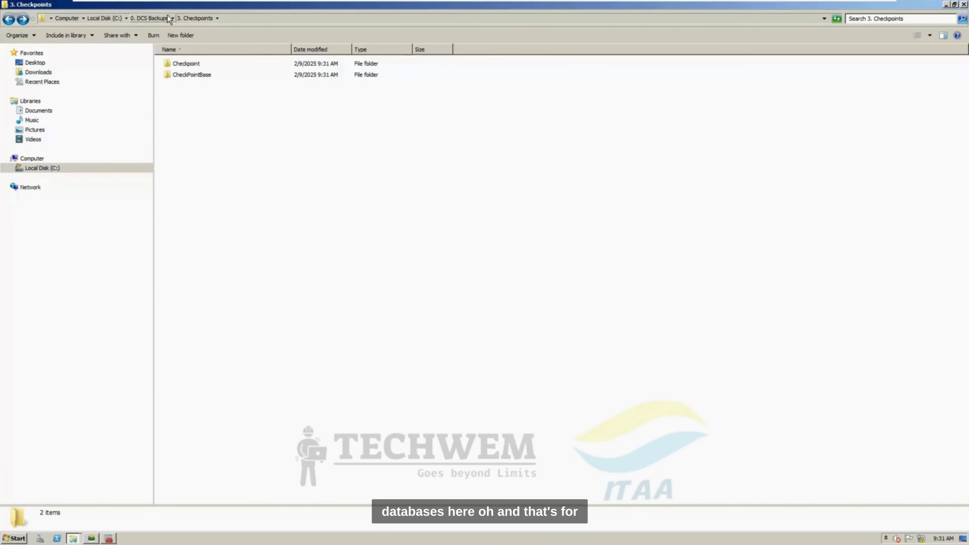
click(161, 19)
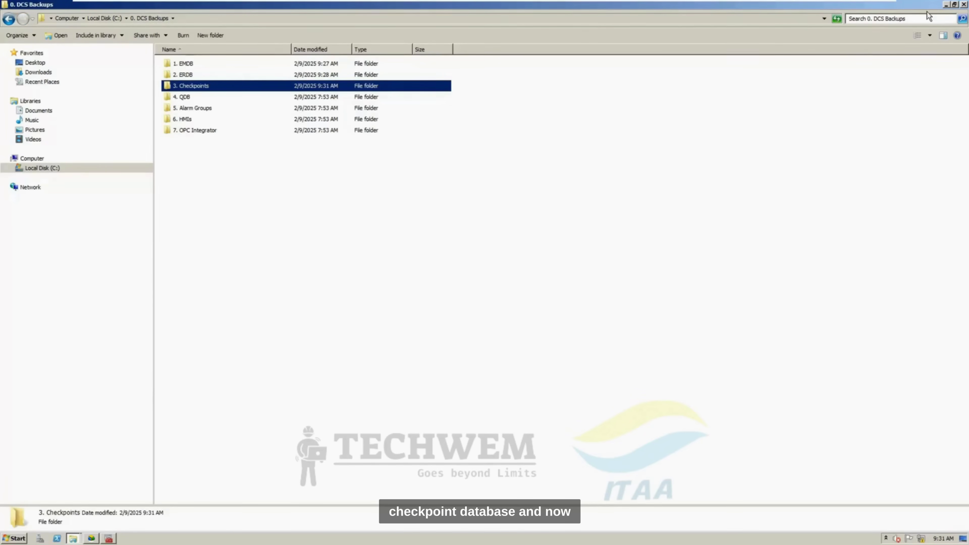
click(945, 5)
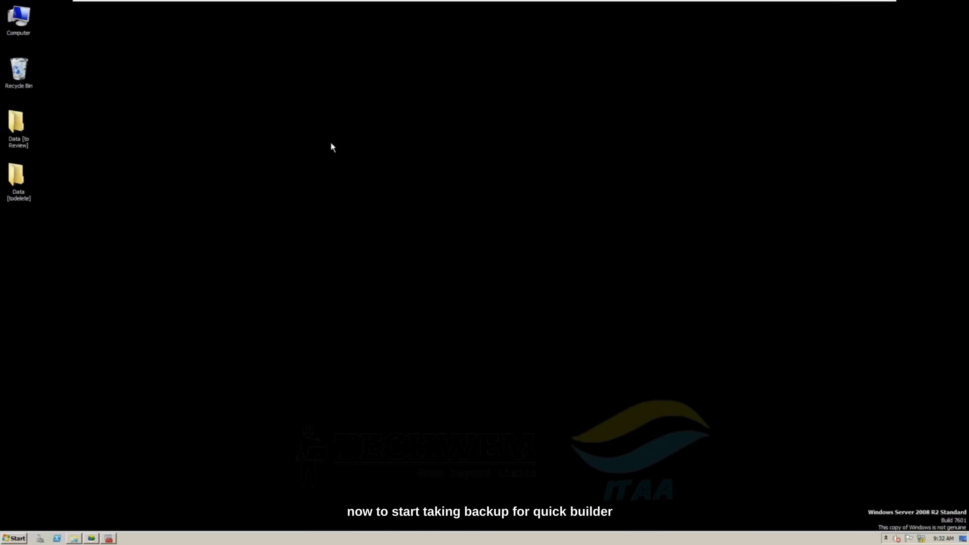
Step: Browse to C:\ProgramData\Honeywell\Experion PKS\Server\data\qdb
double_click(27, 19)
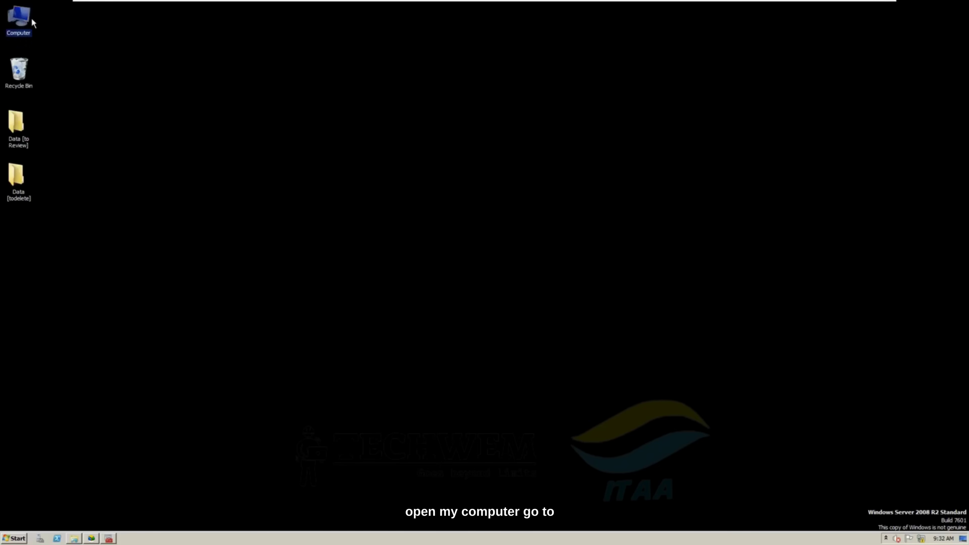
double_click(222, 72)
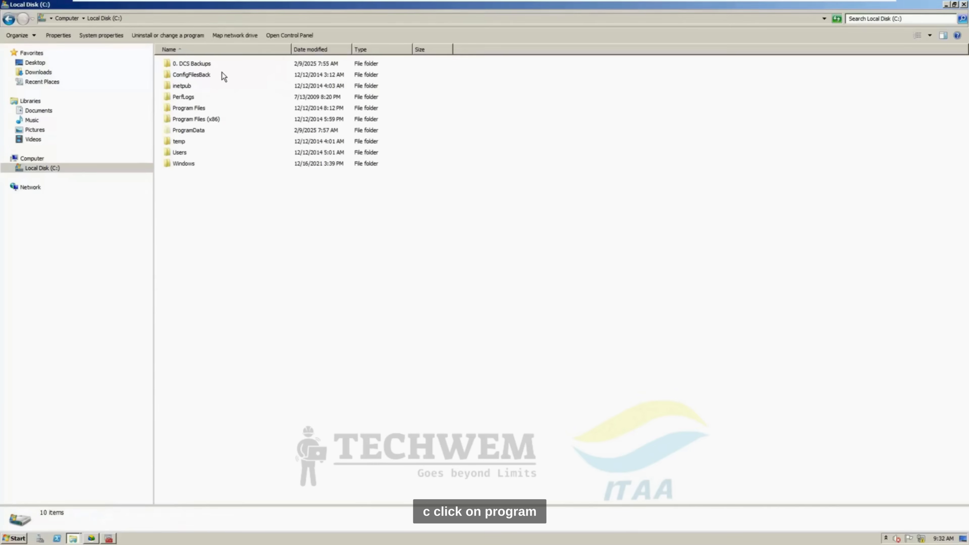
double_click(197, 131)
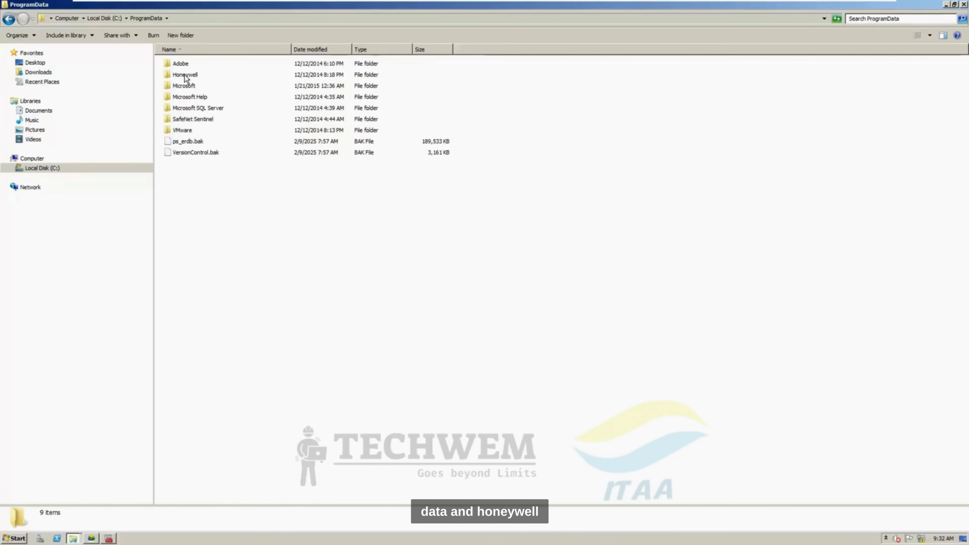
double_click(185, 74)
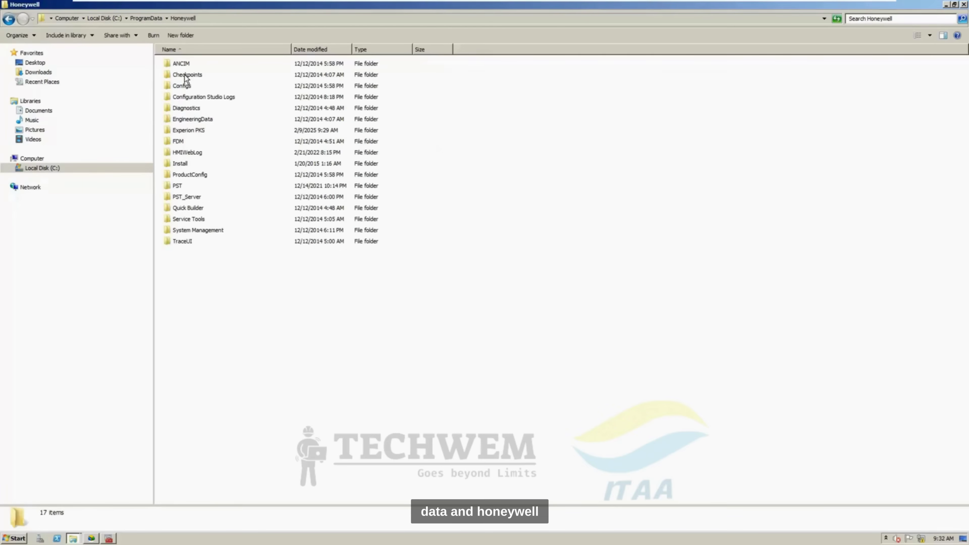
double_click(196, 132)
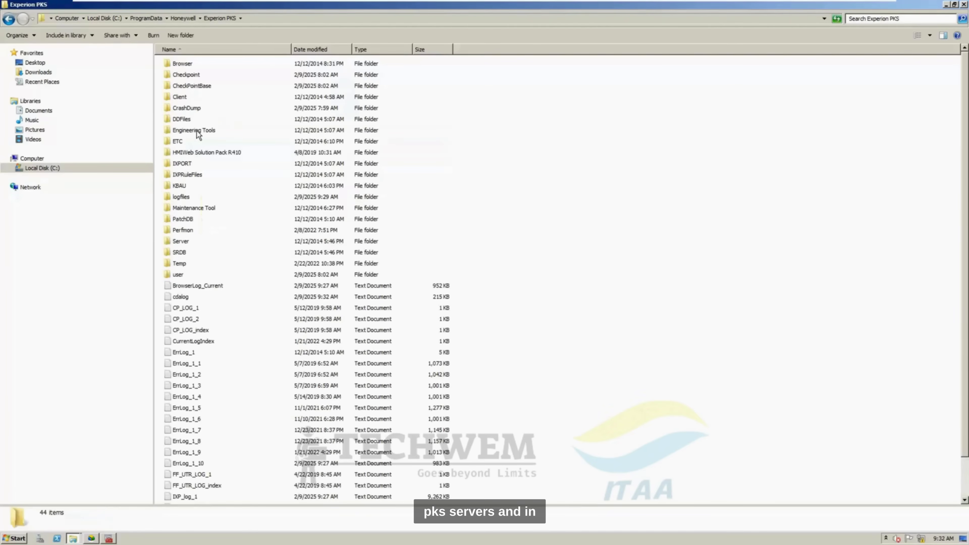
click(190, 240)
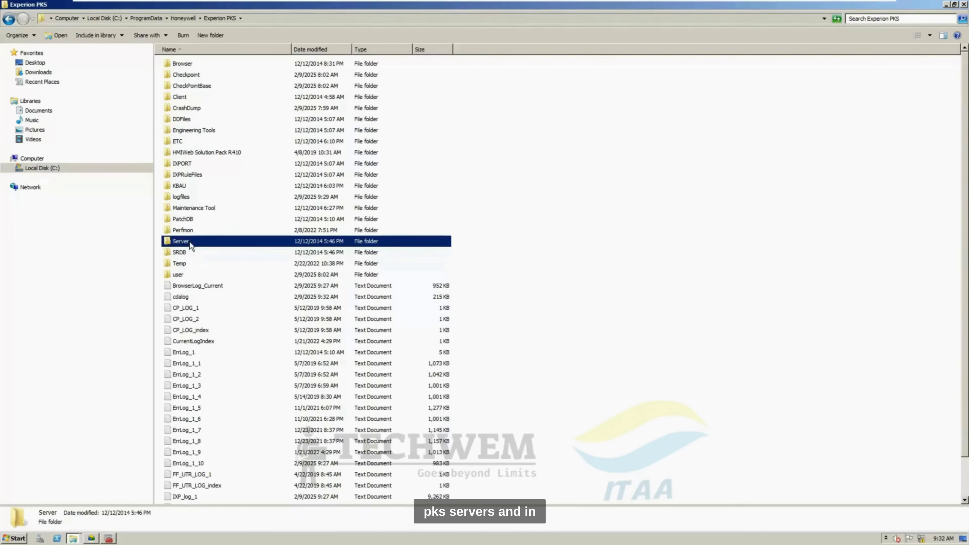
double_click(209, 244)
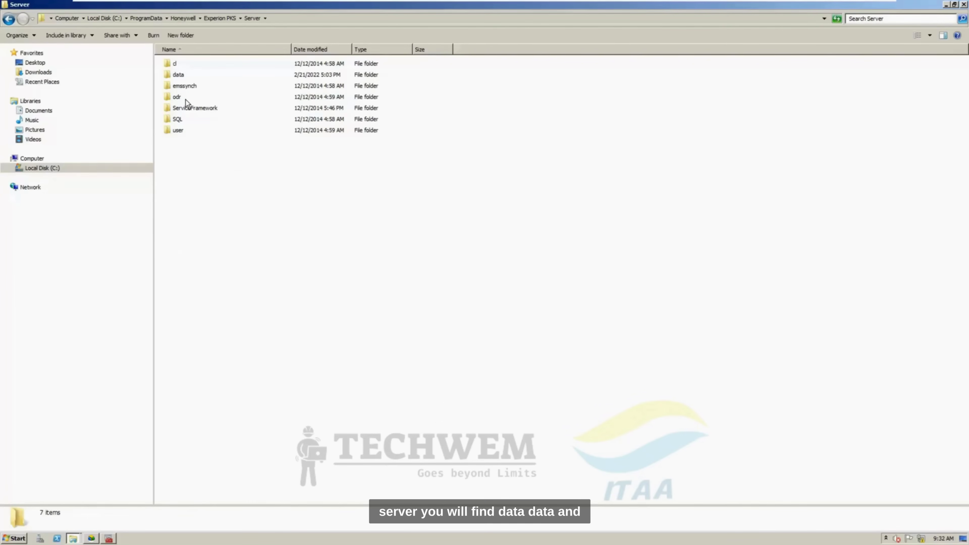
double_click(176, 75)
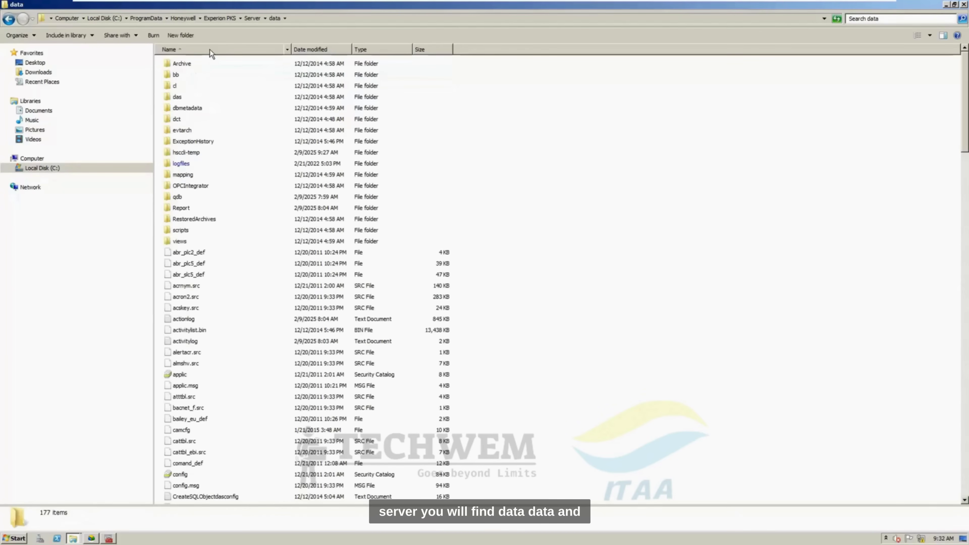
double_click(176, 198)
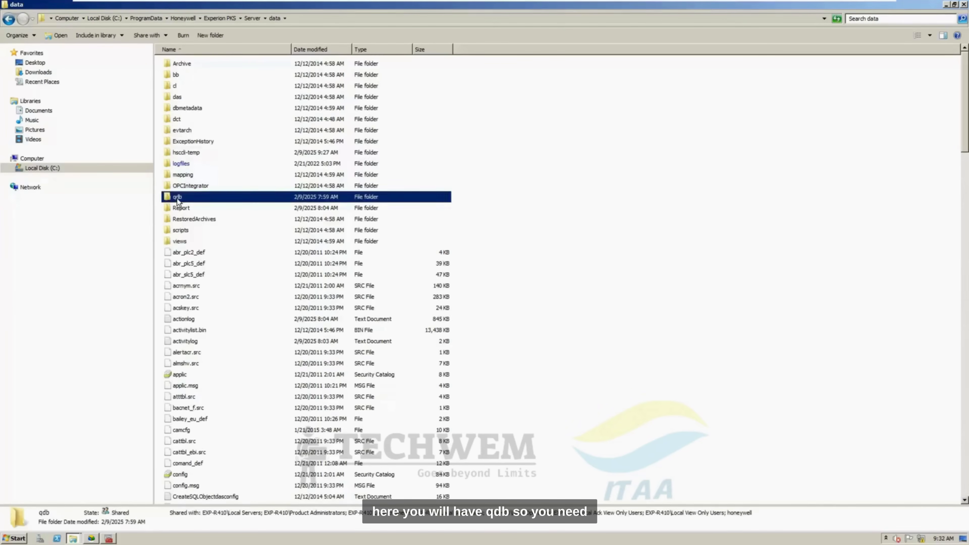
Step: Copy QBDatabase.qdb and QBDatabase.qdb.extended
click(207, 64)
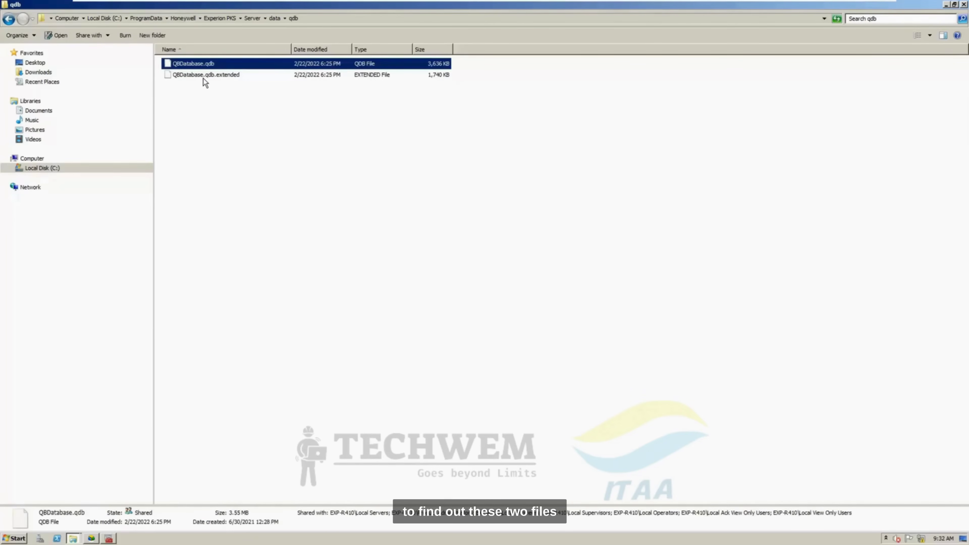
shift+click(203, 77)
right_click(187, 74)
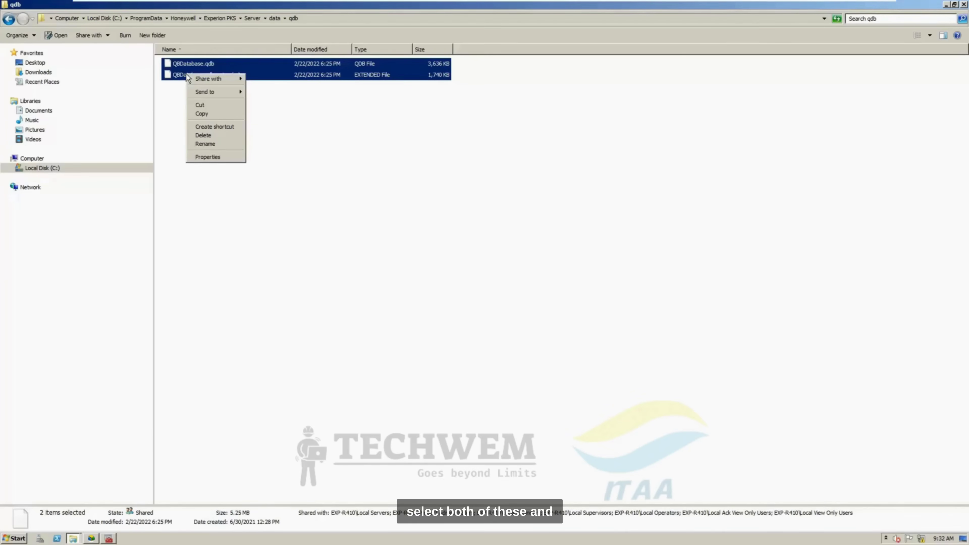
click(208, 113)
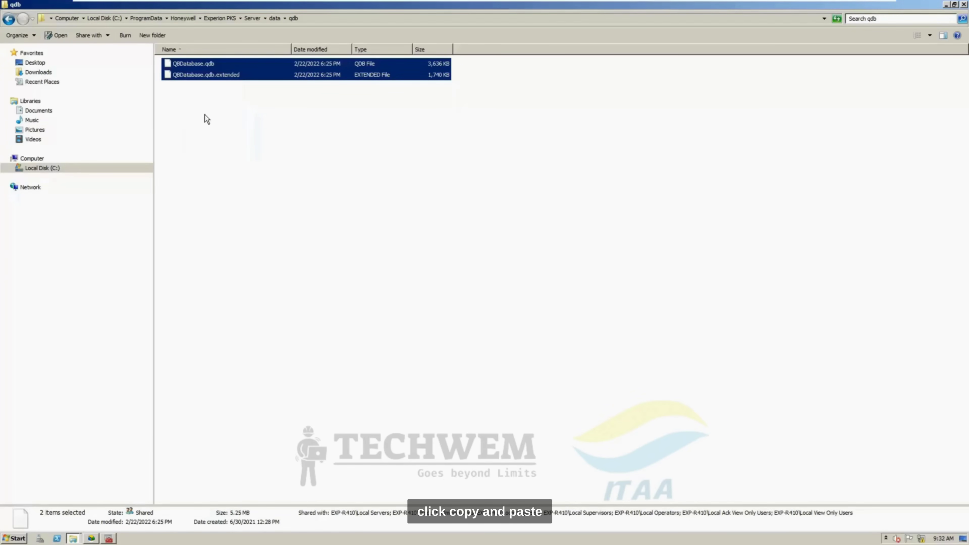
Step: Paste both QBDatabase files into the 0. DCS Backups\4. QDB folder
click(72, 539)
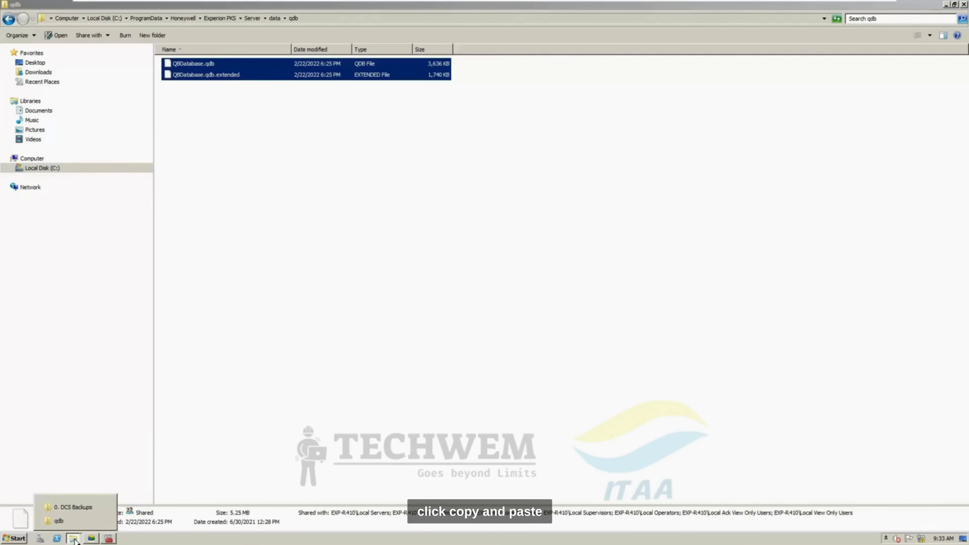
click(72, 510)
double_click(184, 98)
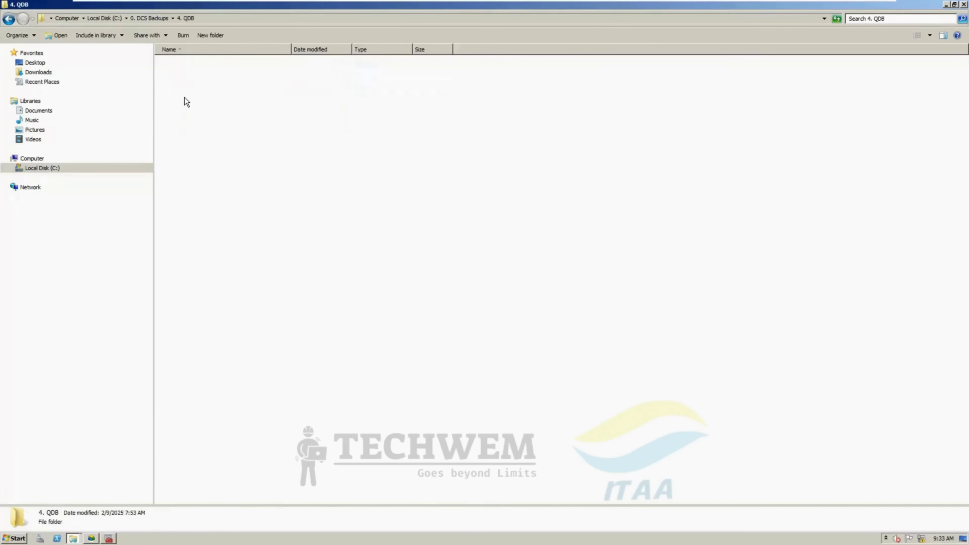
right_click(211, 111)
click(241, 168)
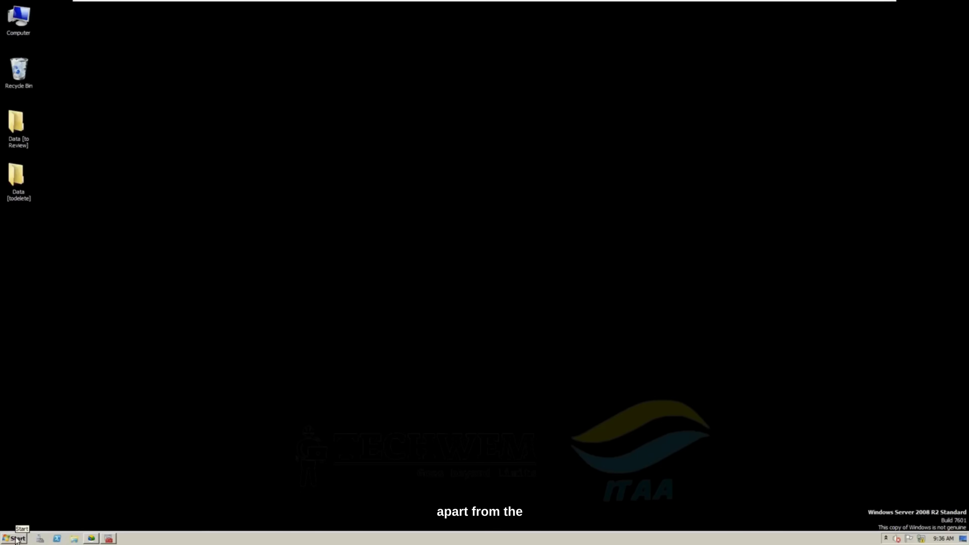
Step: Launch Quick Builder via Build channels under EPKS_R410's Control Strategy in Configuration Studio
click(14, 538)
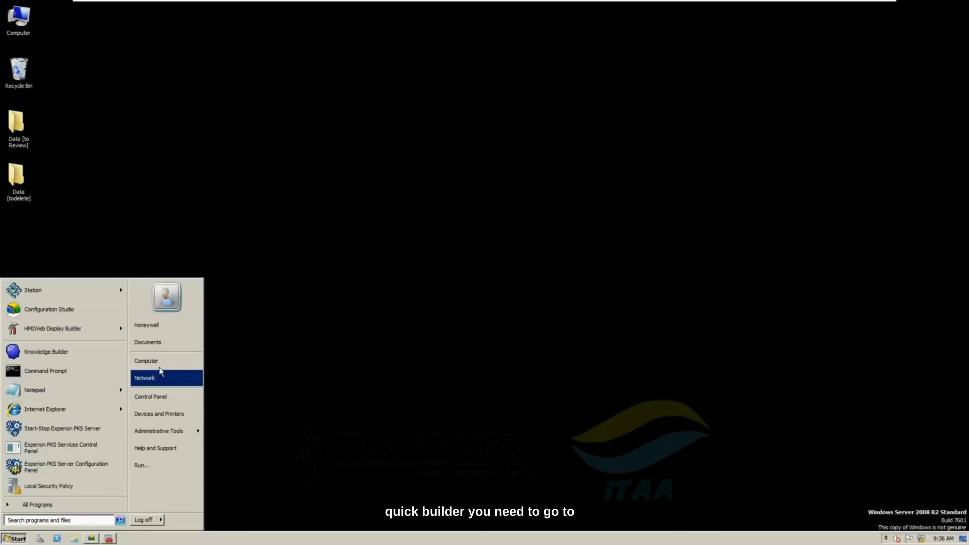
click(94, 538)
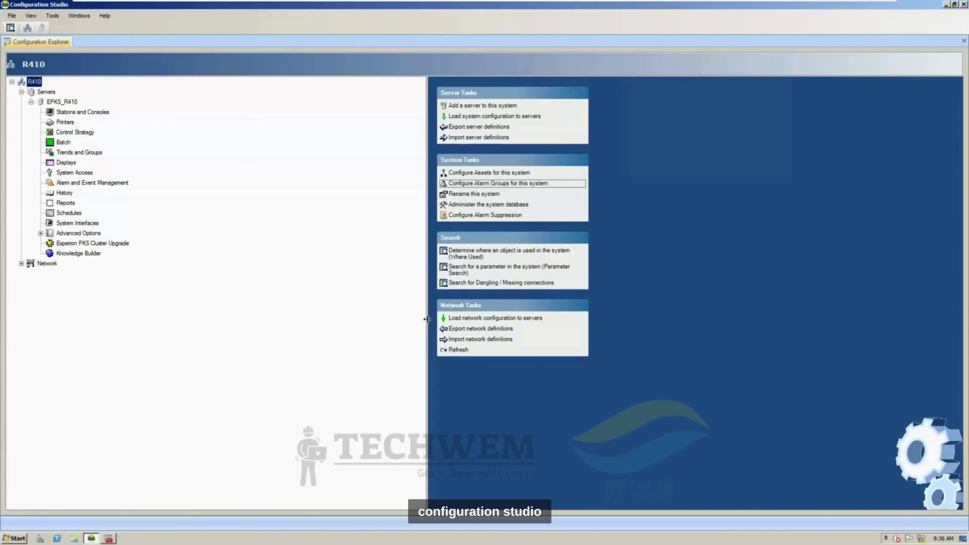
click(73, 130)
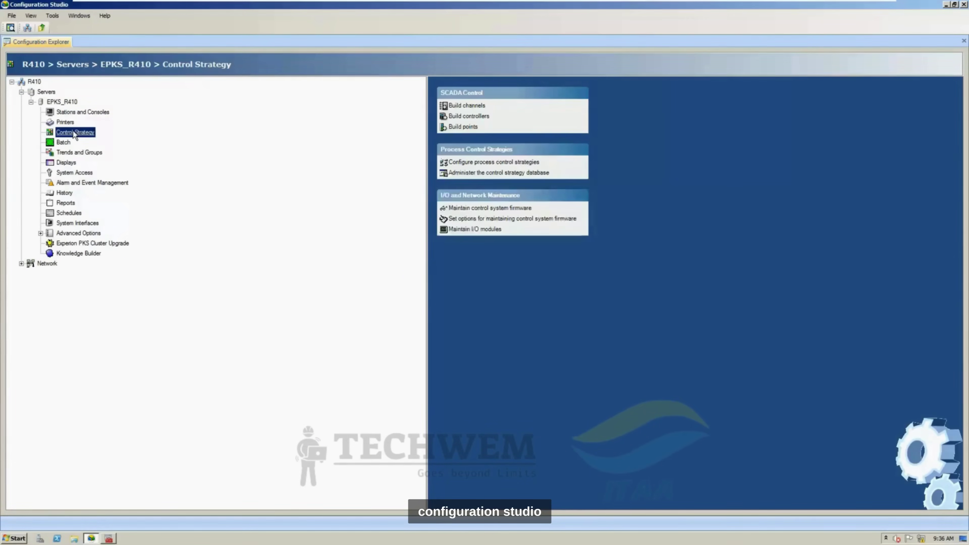
click(471, 106)
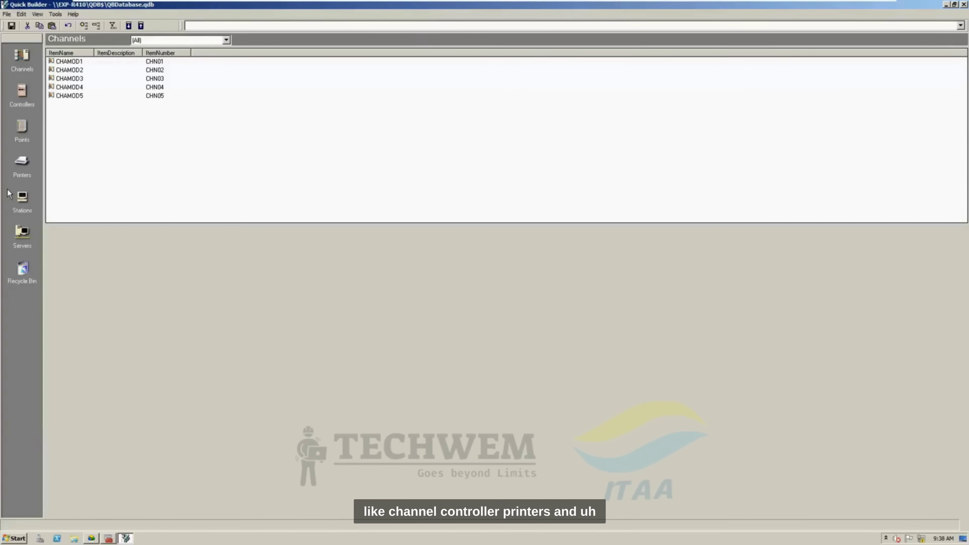
Step: Search the Start menu for Excel and start a Blank workbook
click(17, 539)
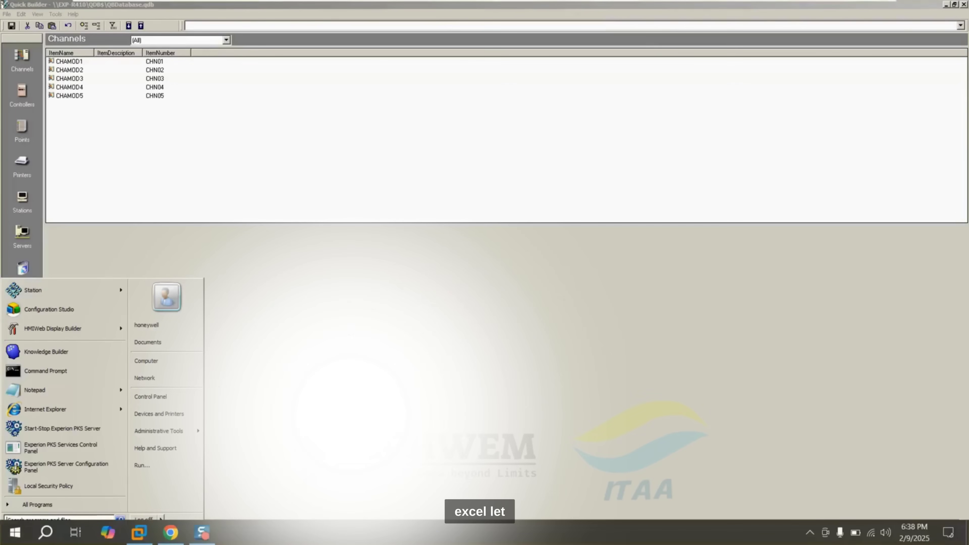
key(super)
text(exc)
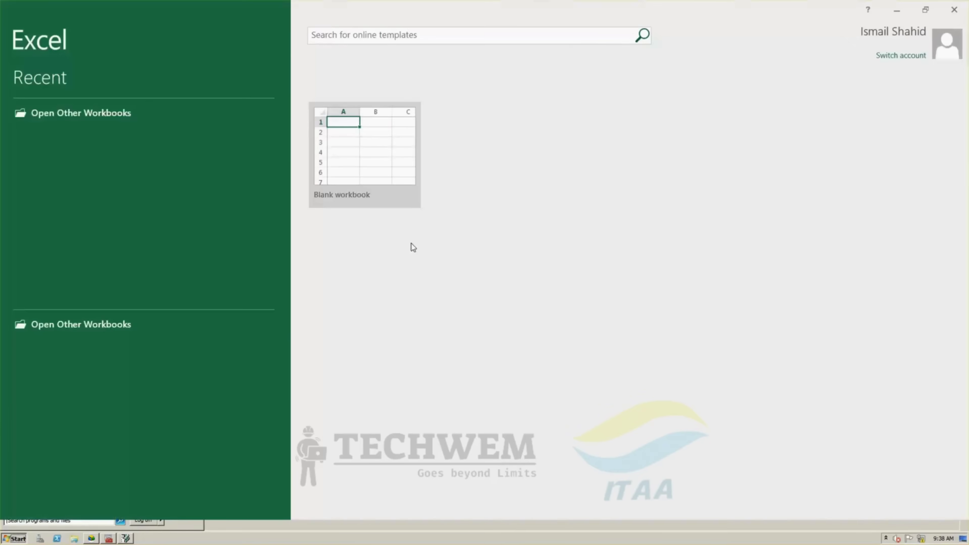
click(370, 156)
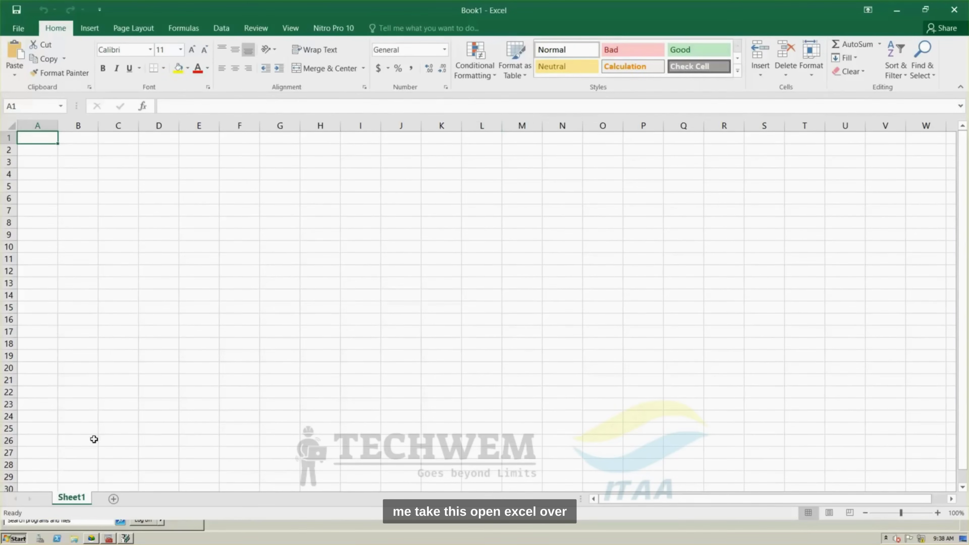
Step: Resize Excel over Quick Builder and name the first two sheets Channels and Controllers
drag(407, 14, 504, 58)
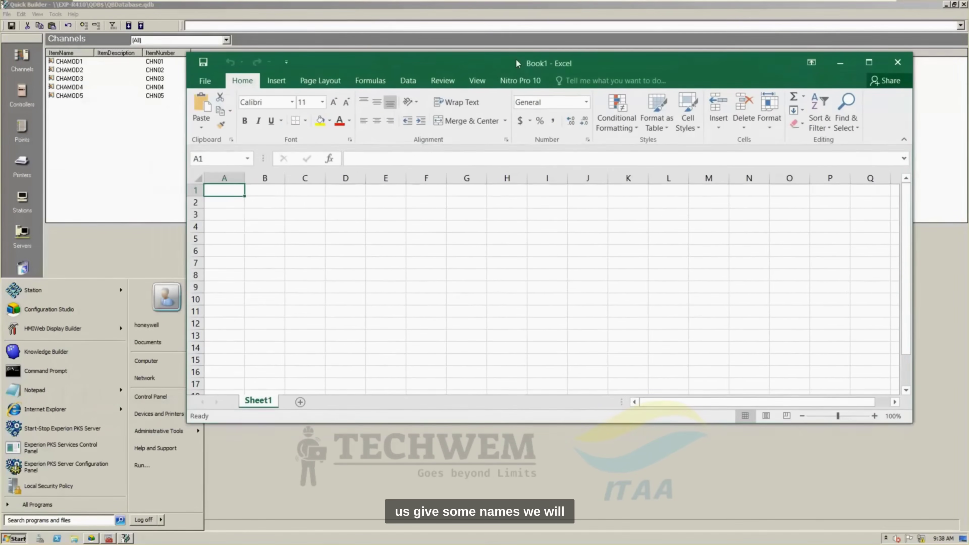
double_click(266, 401)
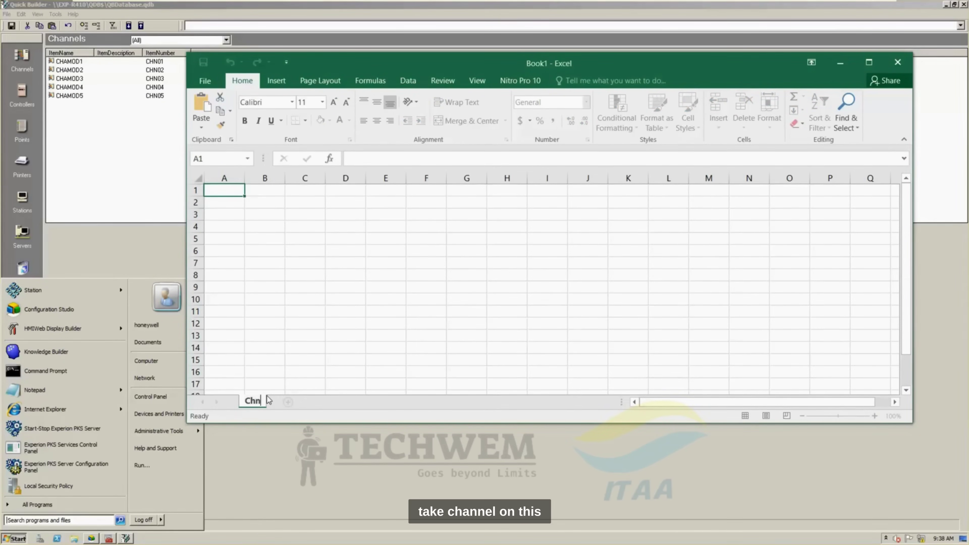
text(Chn)
key(BackSpace)
text(annels)
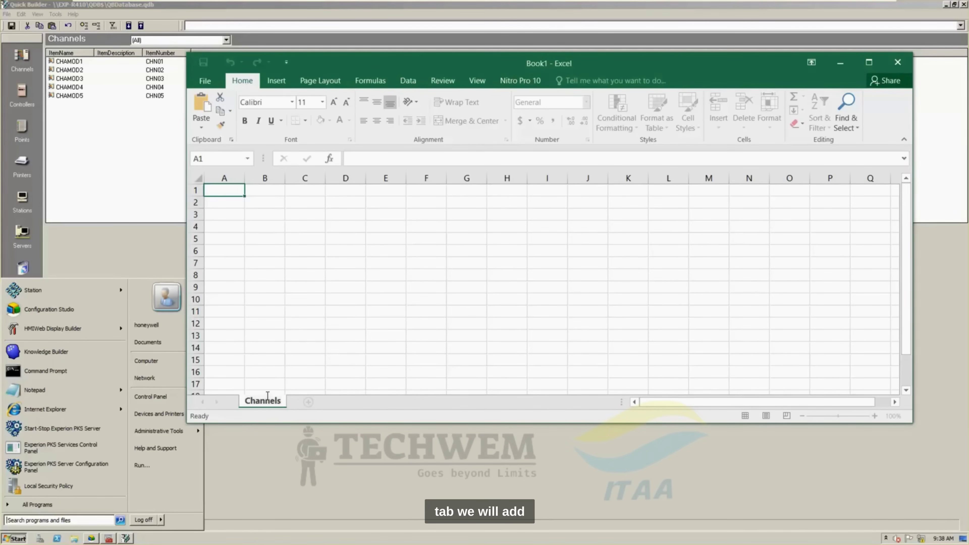
click(308, 406)
click(308, 407)
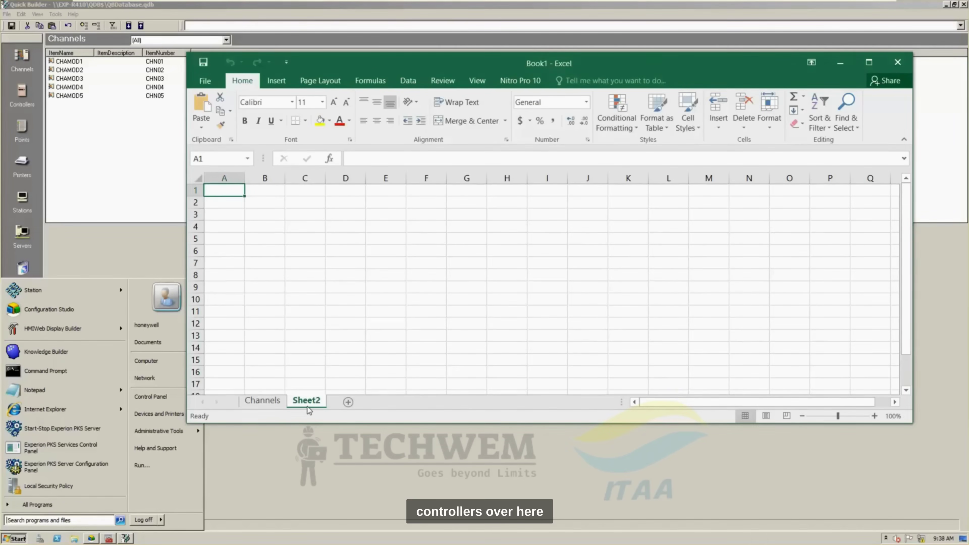
text(C)
key(Escape)
double_click(307, 406)
text(Controllers)
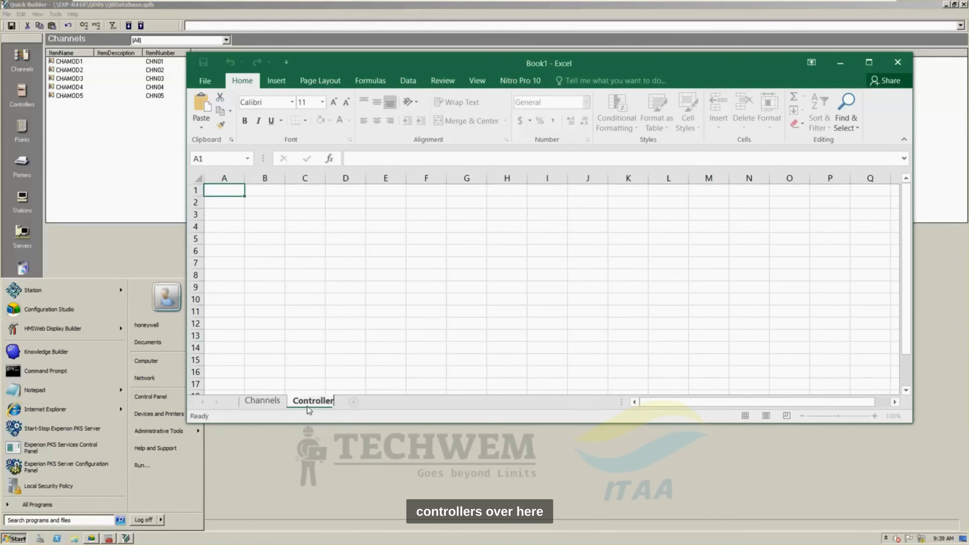
Step: Add three more sheets named Points, Stations and Servers, then return to Channels
click(365, 402)
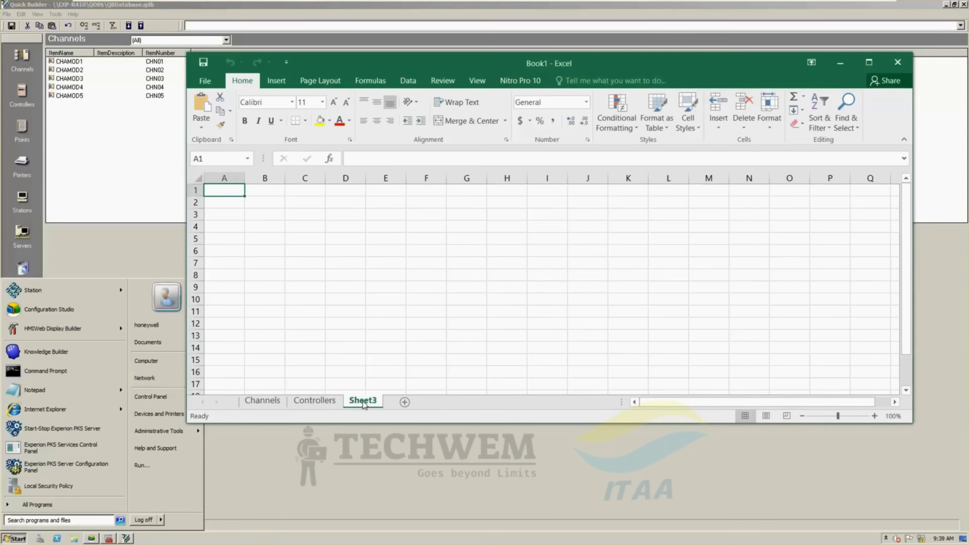
text(Points)
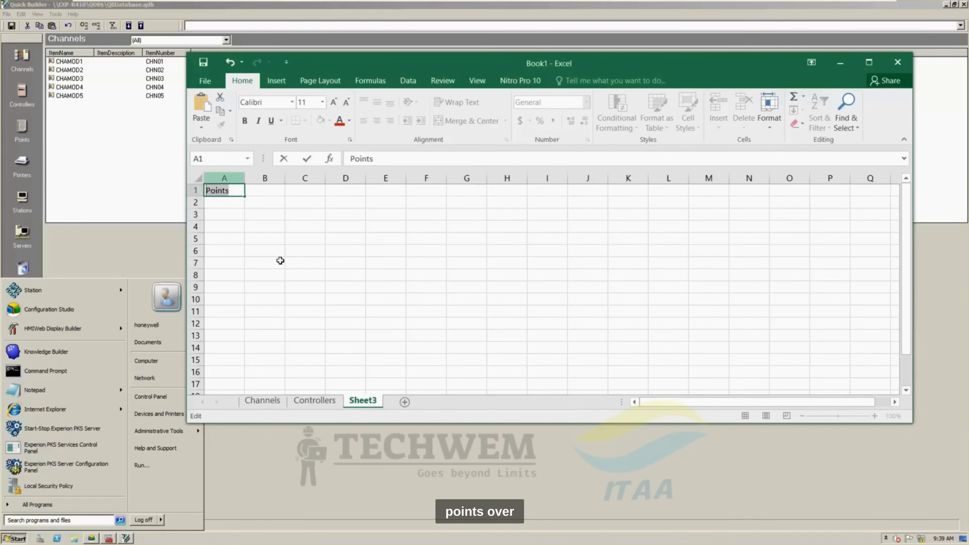
key(Escape)
click(304, 287)
double_click(359, 399)
text(Points)
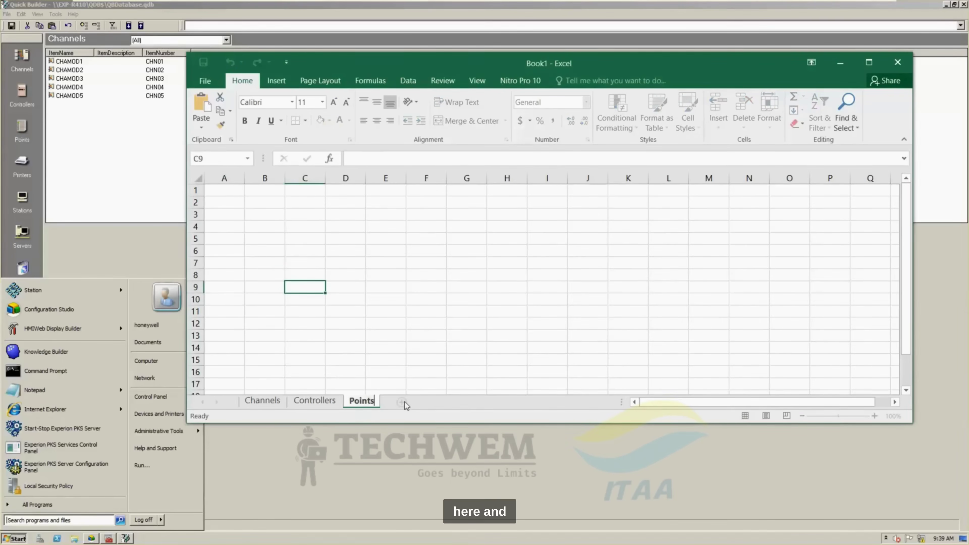
click(405, 401)
double_click(404, 402)
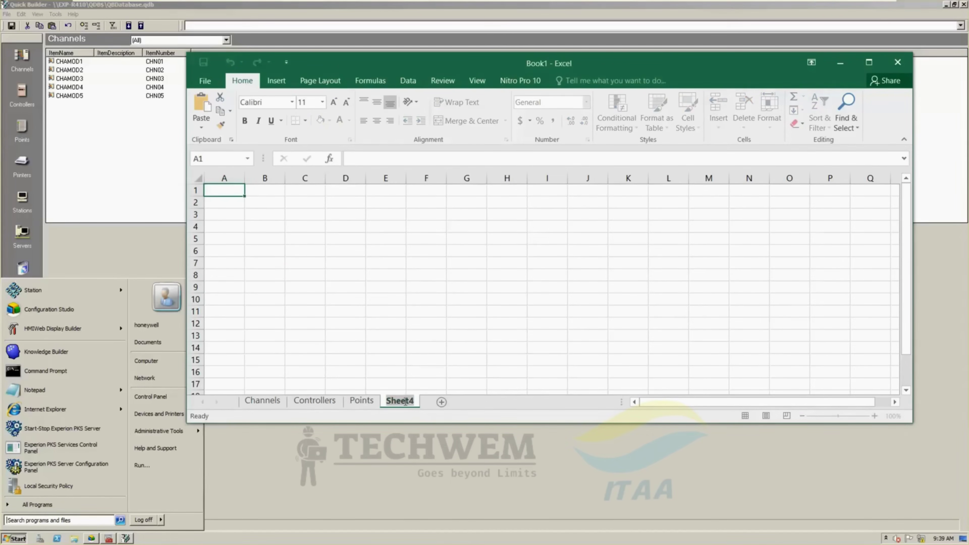
text(Stations)
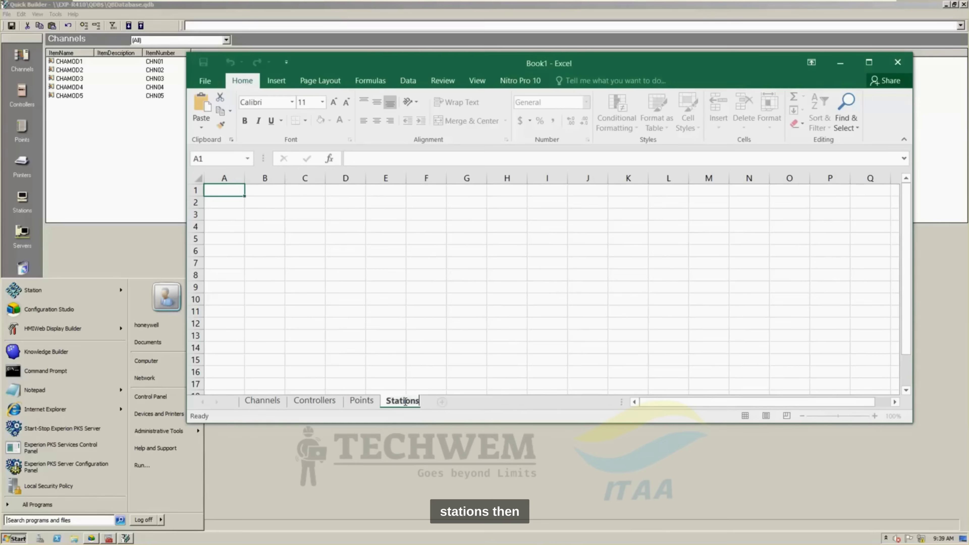
click(447, 403)
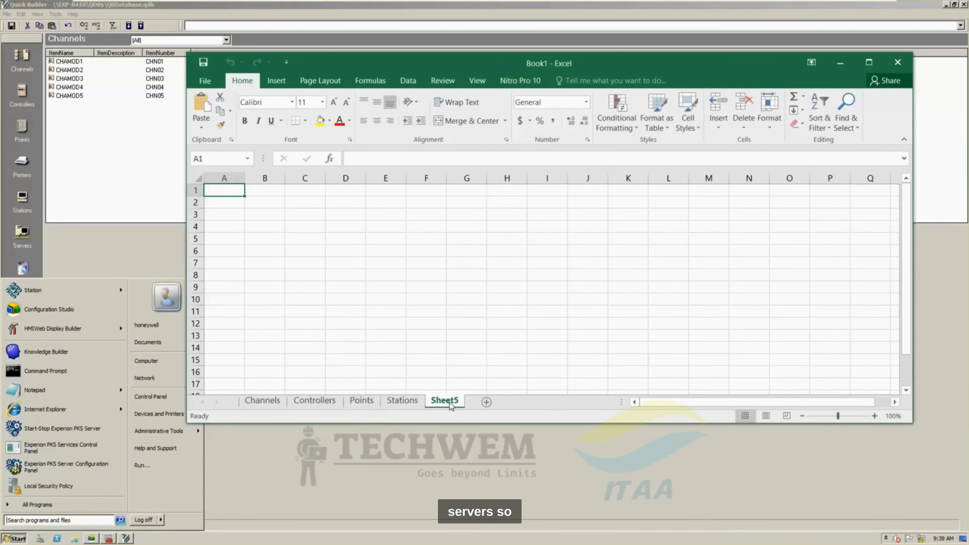
double_click(450, 403)
text(Servers)
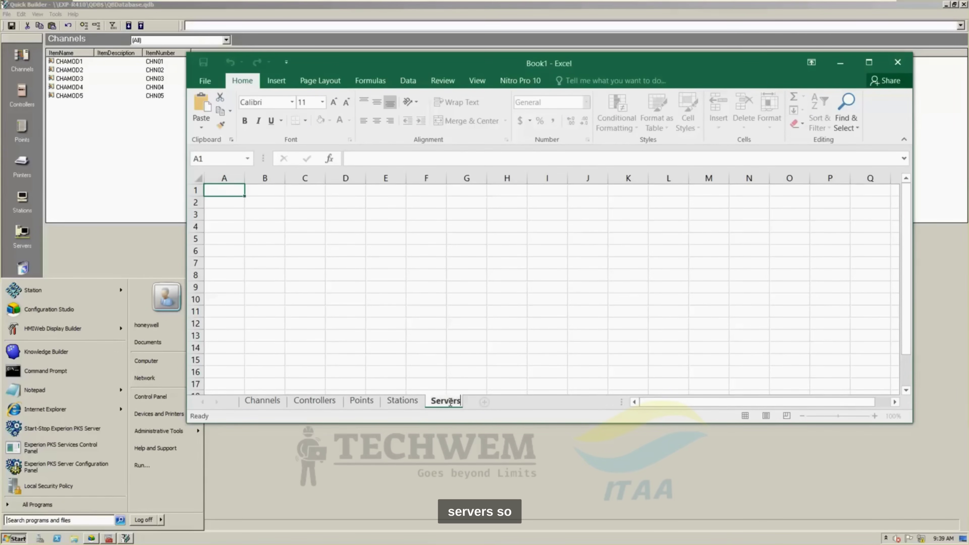
key(Return)
click(273, 406)
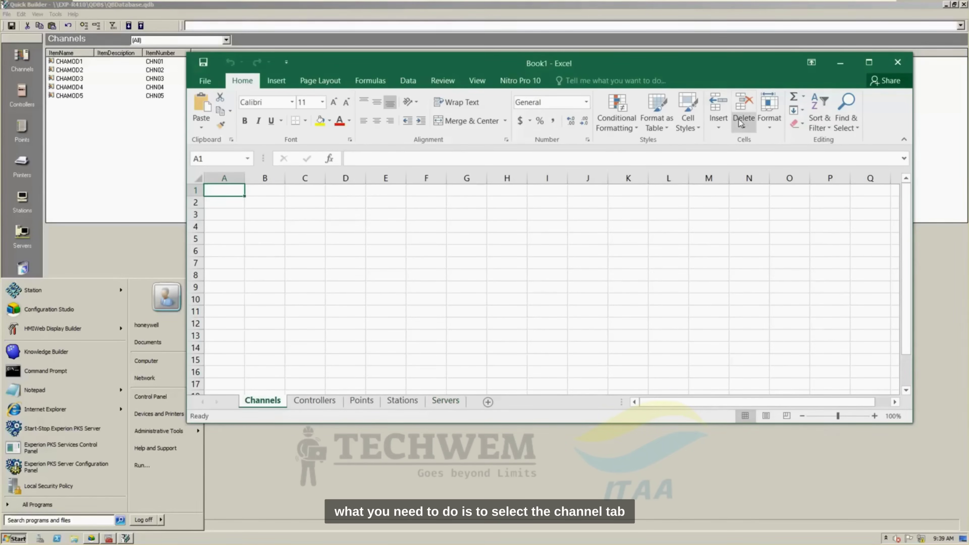
Step: Paste all five Quick Builder channels, CHAMOD1–CHAMOD5, into the Channels sheet at A1
drag(672, 72, 709, 102)
click(78, 70)
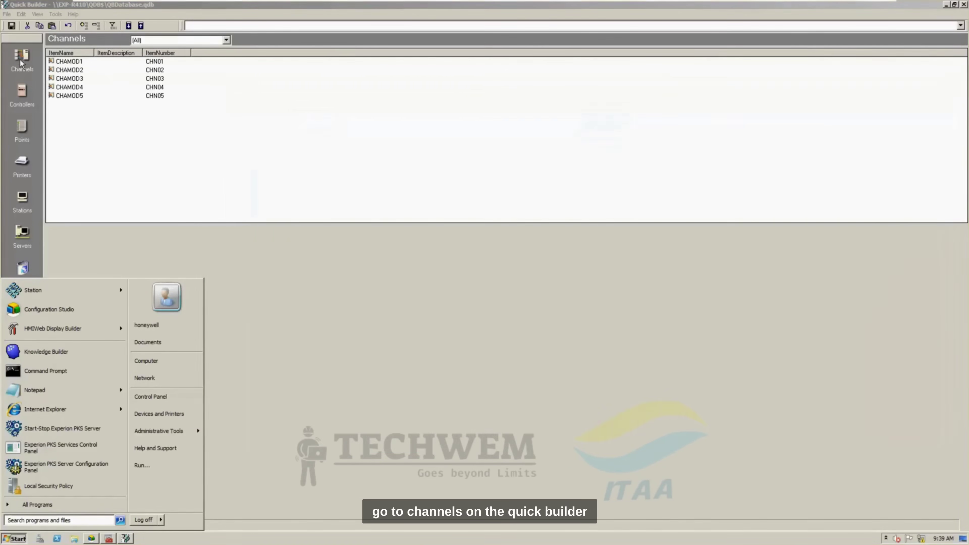
click(79, 72)
key(ctrl+a)
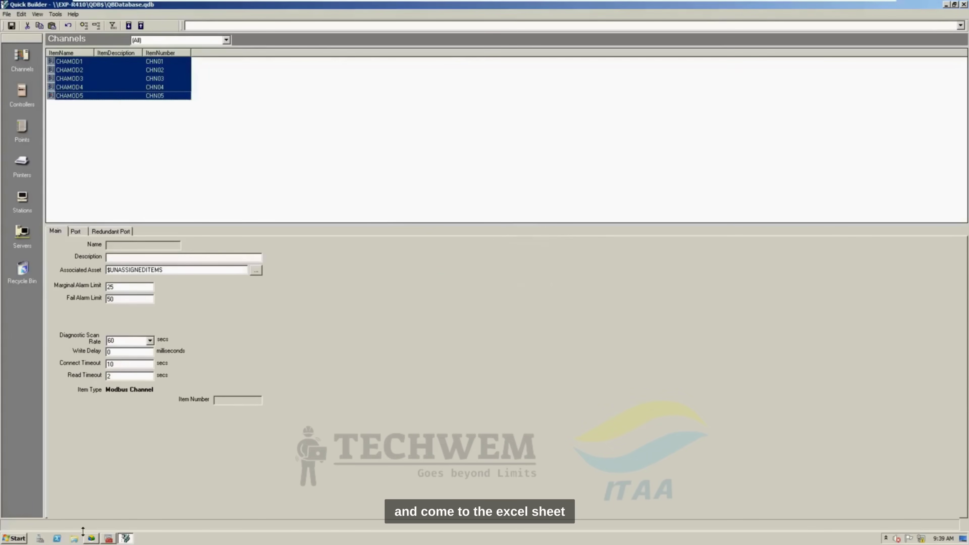
key(alt+Tab)
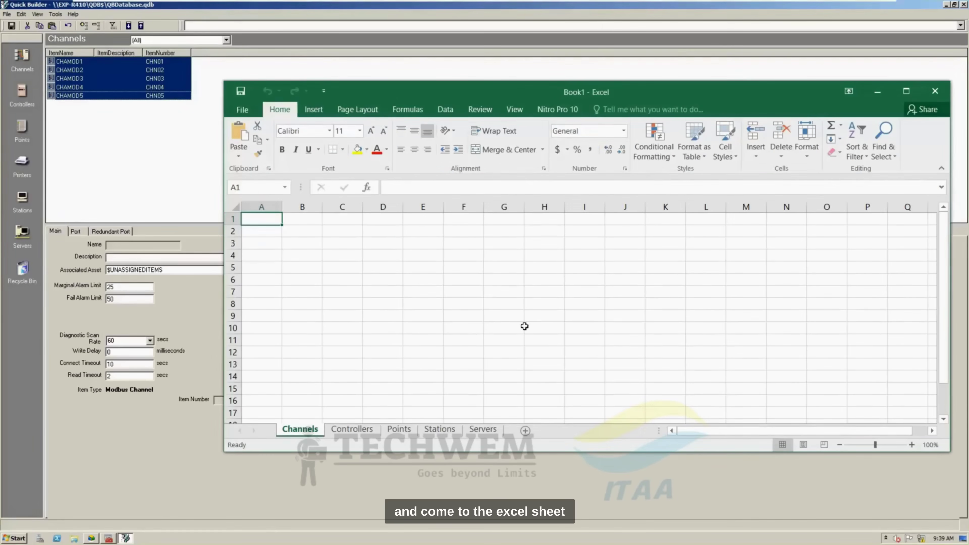
key(ctrl+v)
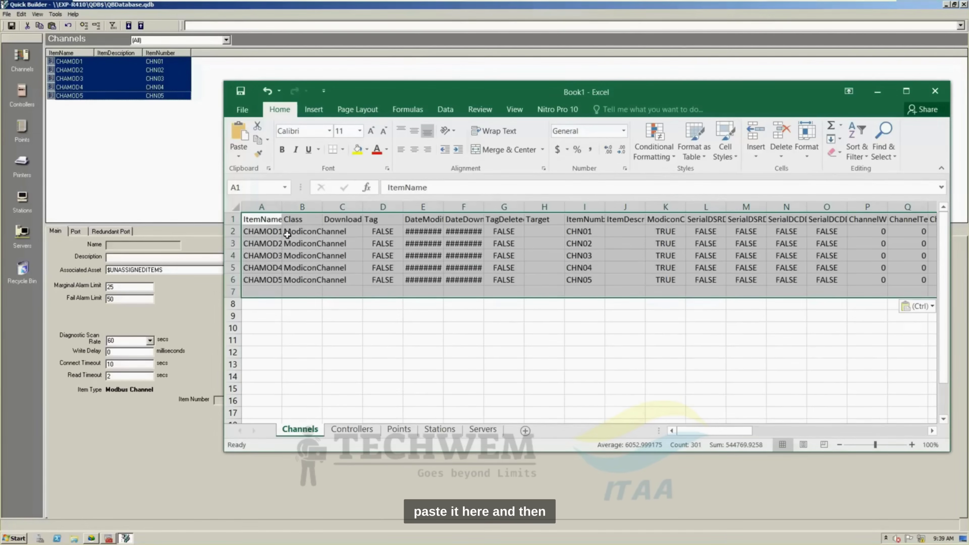
Step: Copy the CONMOD1 controller list from Quick Builder and go to the Controllers sheet
click(30, 95)
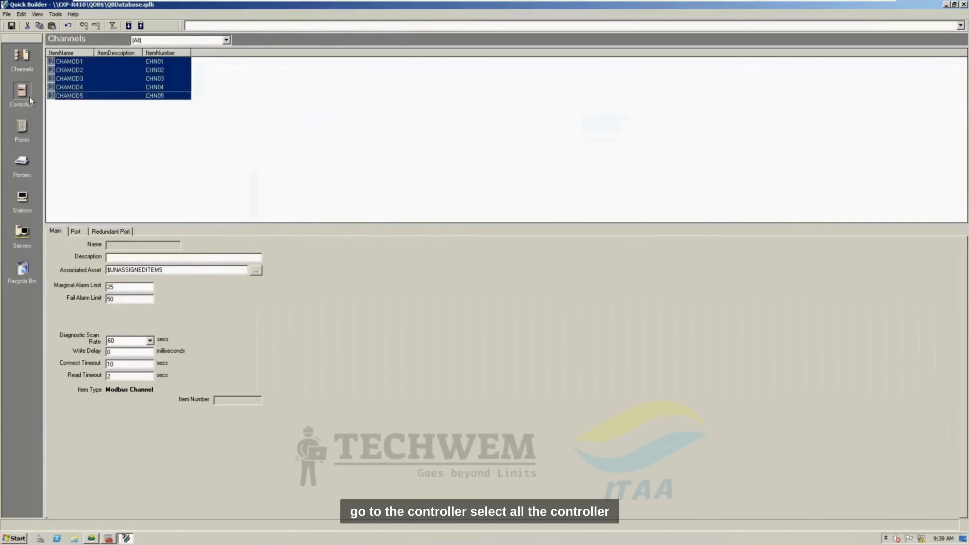
click(30, 96)
click(79, 62)
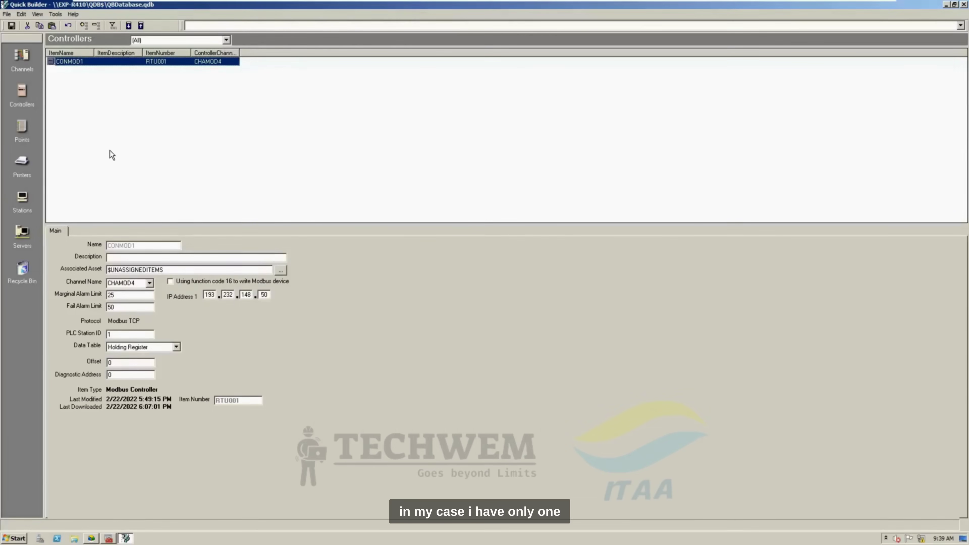
key(ctrl+a)
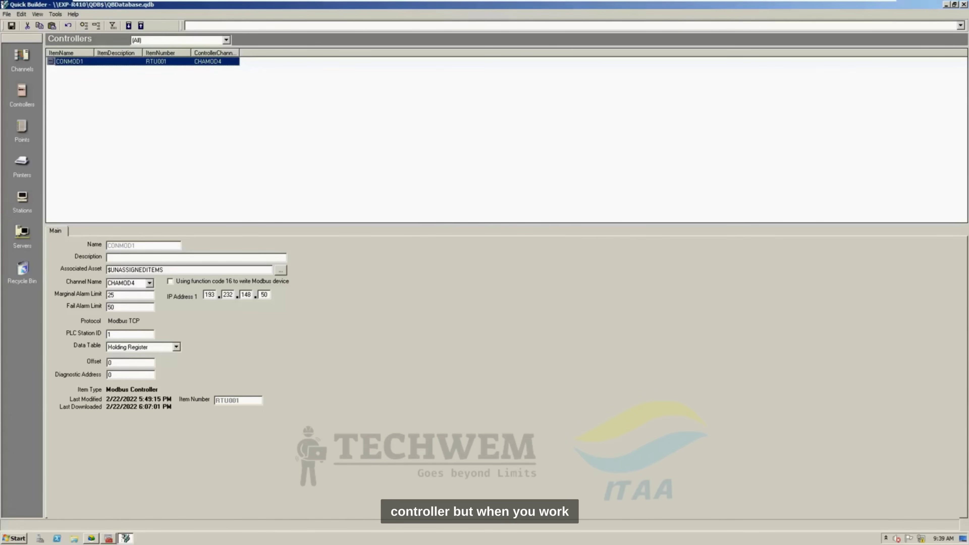
key(alt+Tab)
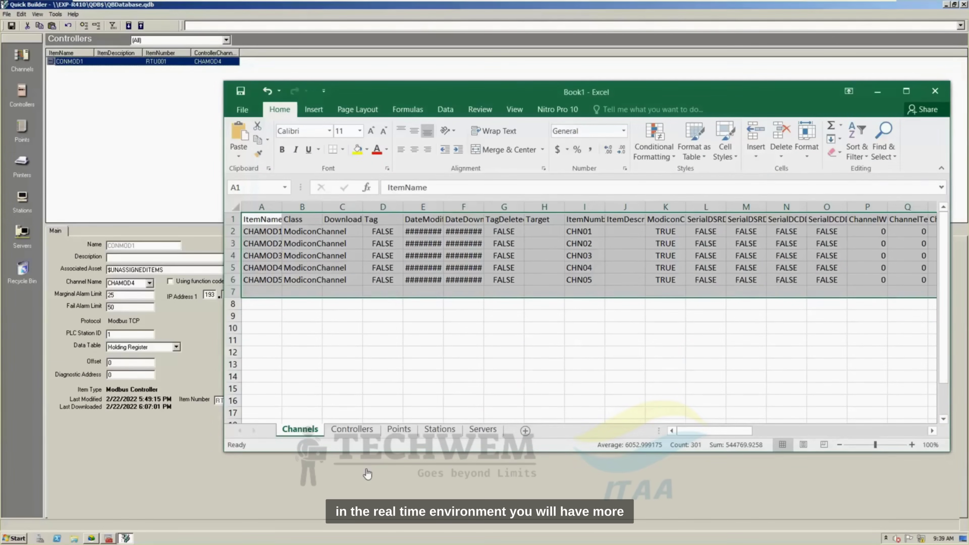
click(351, 431)
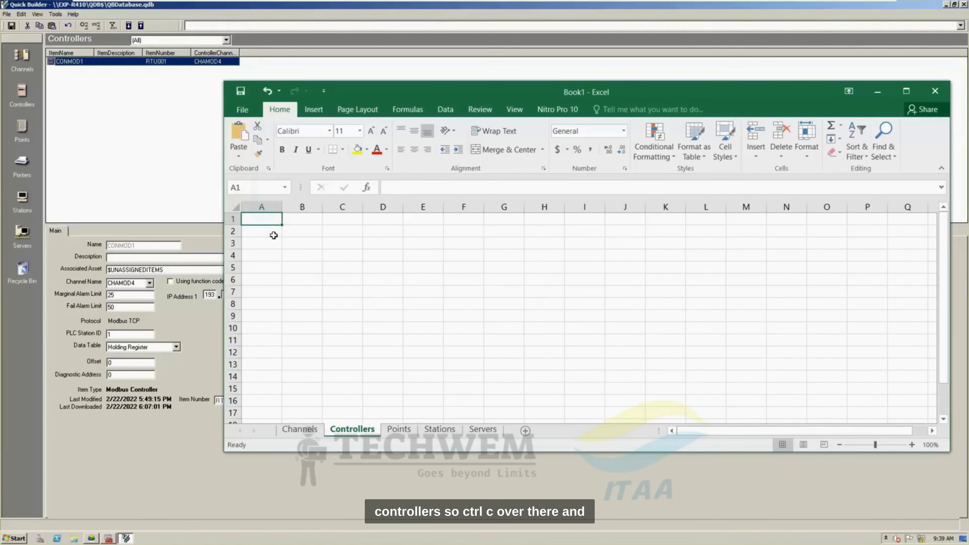
Step: Paste the CONMOD1 controller, then copy the POIANA11 point into the Points sheet at A1
key(ctrl+v)
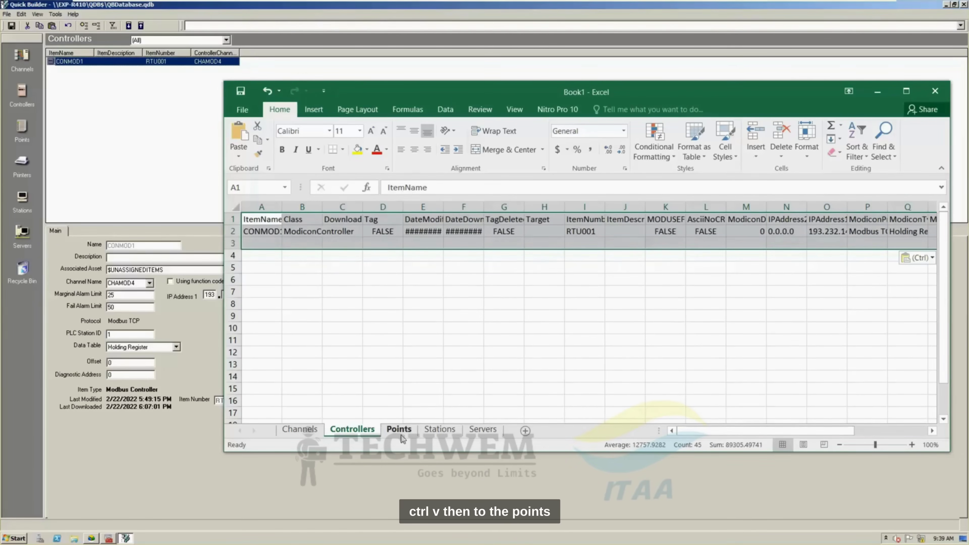
click(398, 429)
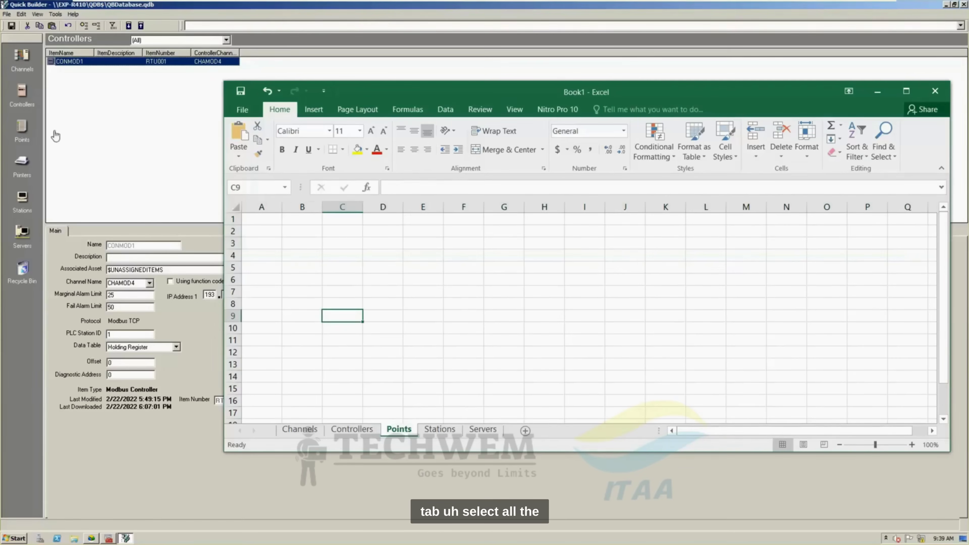
click(25, 134)
click(86, 62)
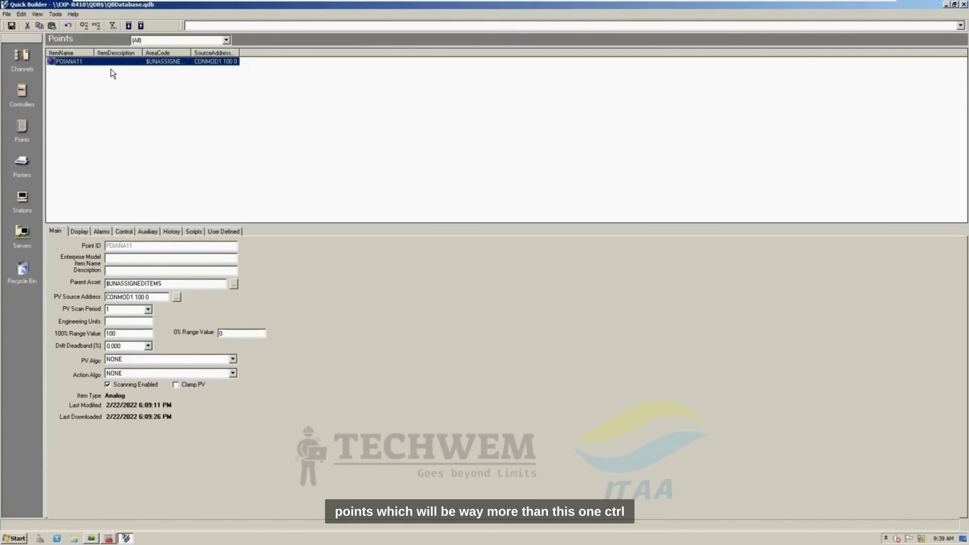
key(ctrl+a)
key(ctrl+c)
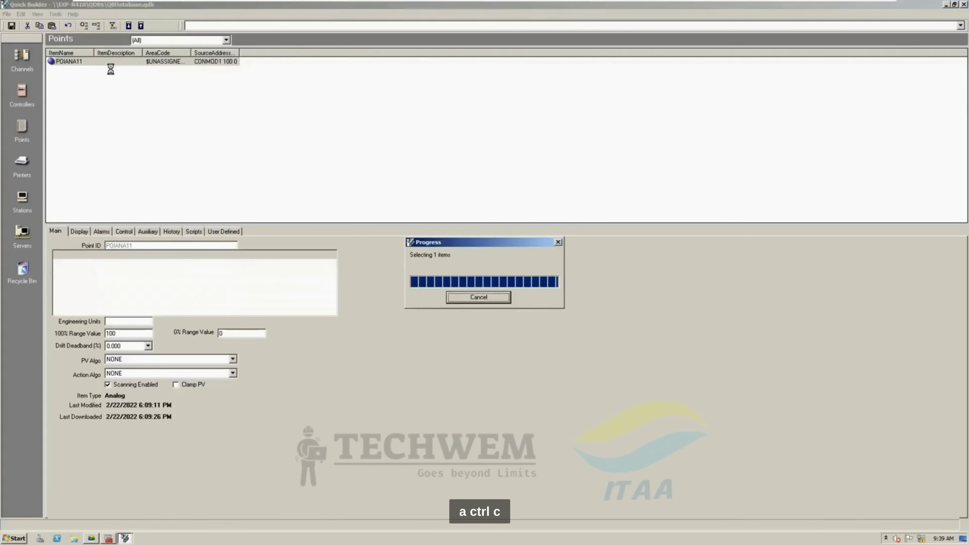
key(alt+Tab)
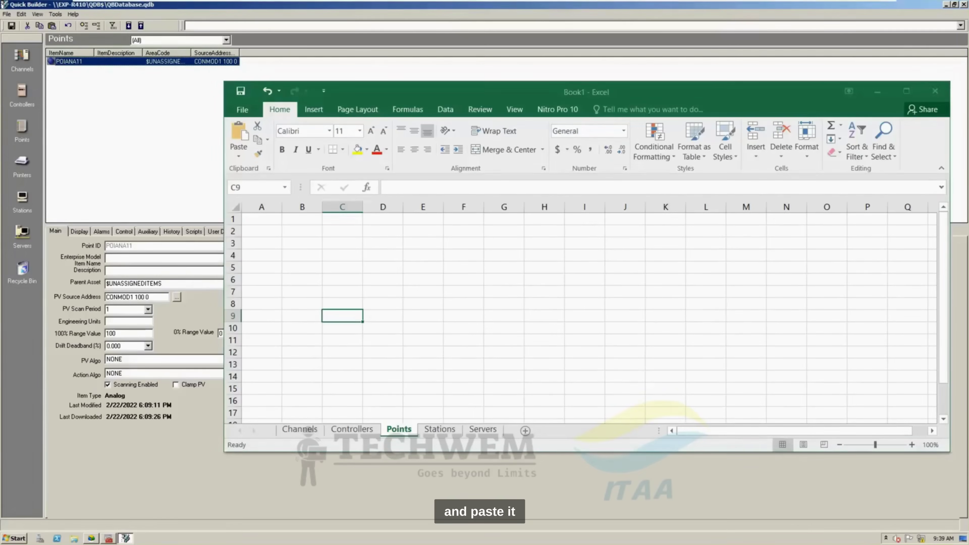
click(264, 223)
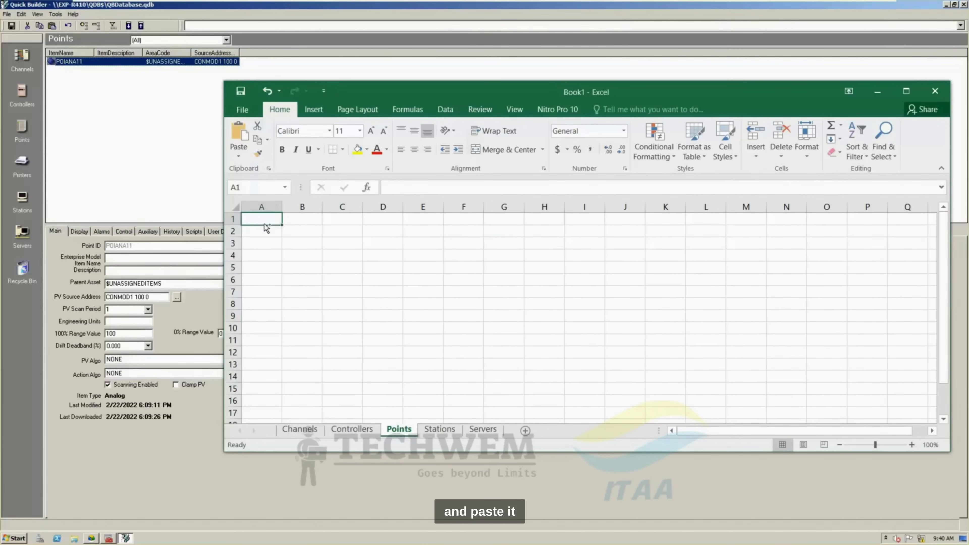
key(ctrl+v)
Step: Paste the STASTA1 station record into the Stations sheet at A1
click(439, 429)
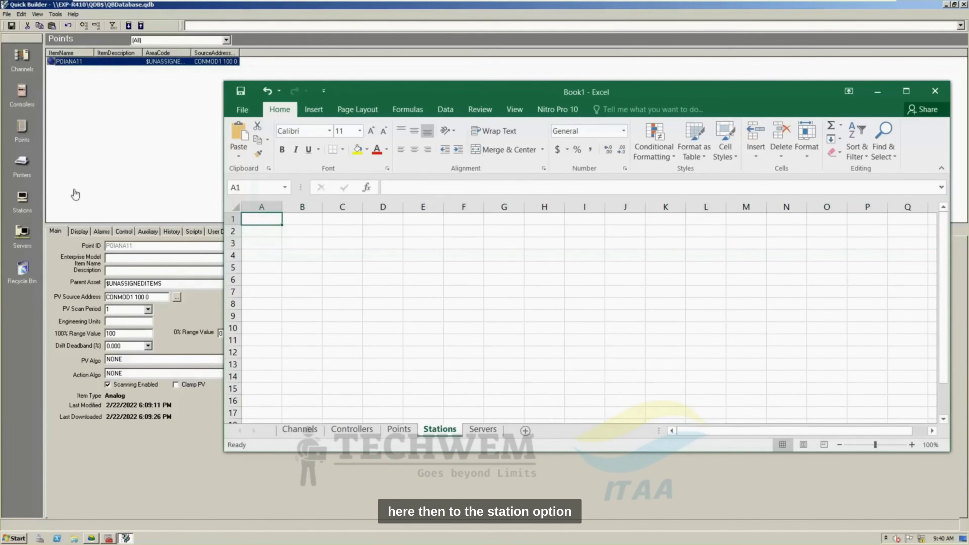
click(22, 201)
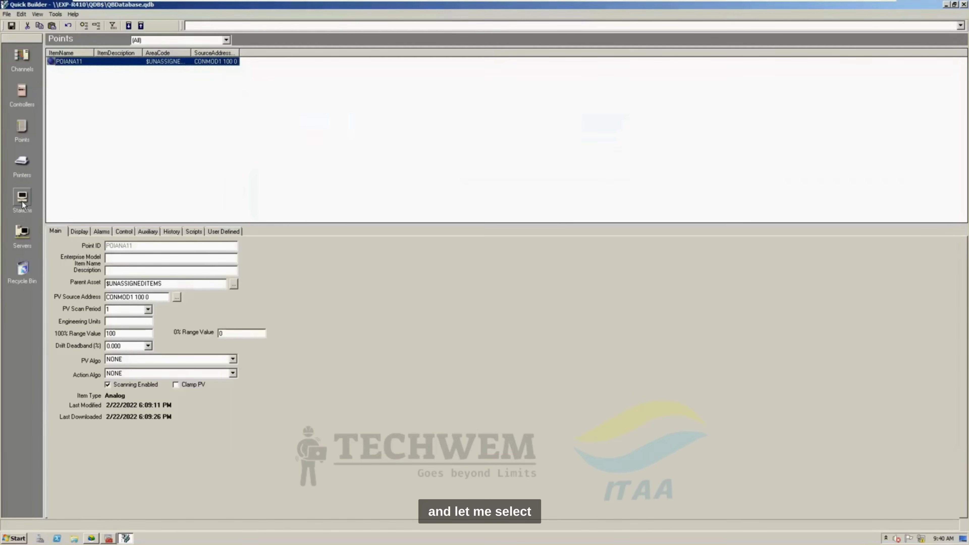
click(56, 61)
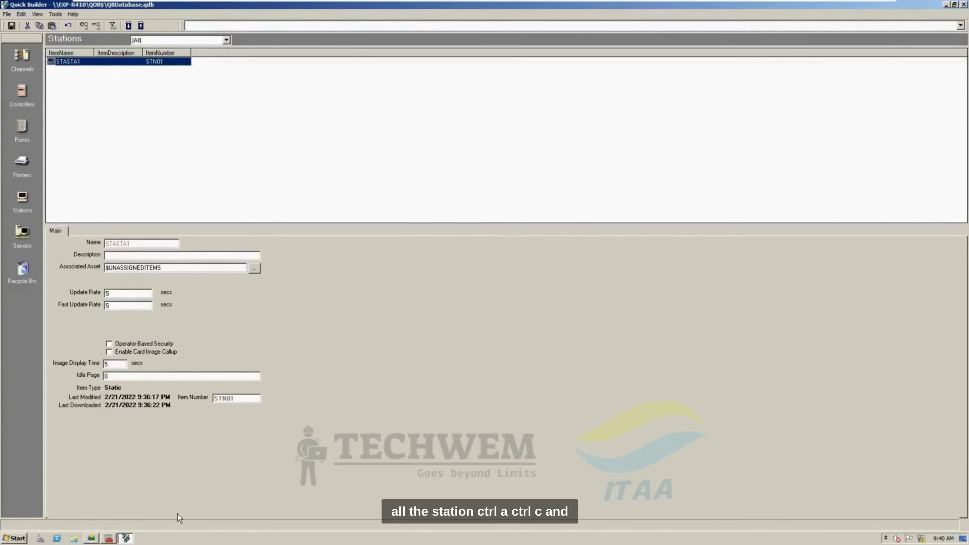
key(alt+Tab)
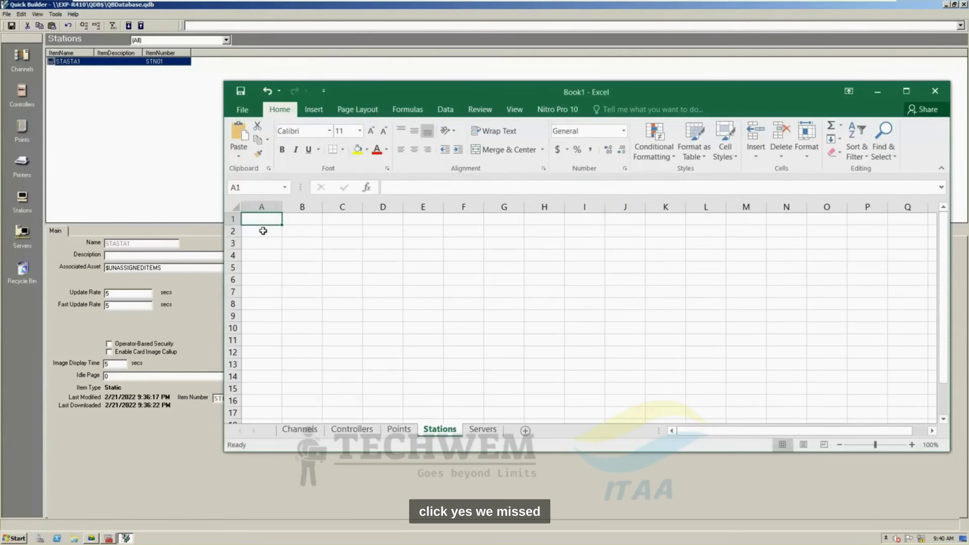
key(ctrl+v)
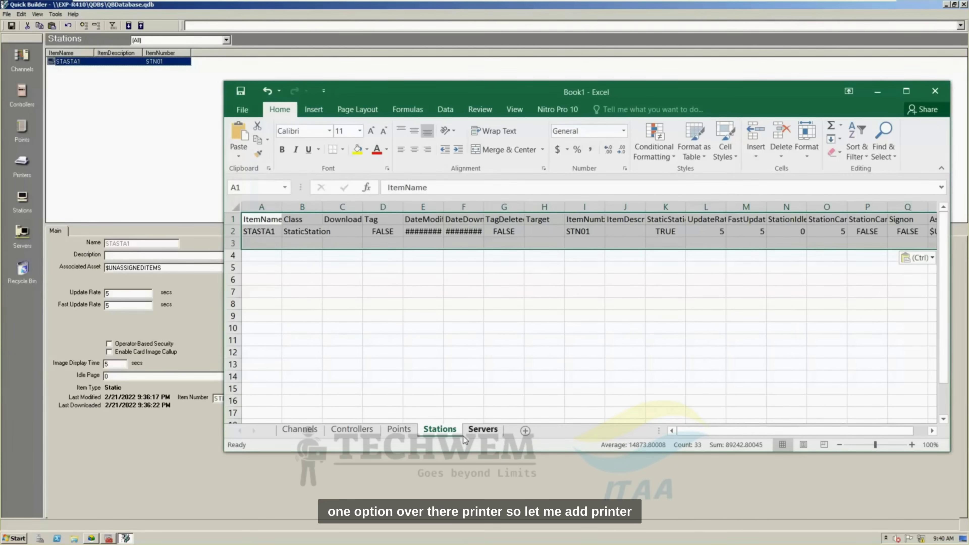
Step: Add a Printers sheet between Points and Stations, then view Quick Builder's empty Printers list
click(525, 430)
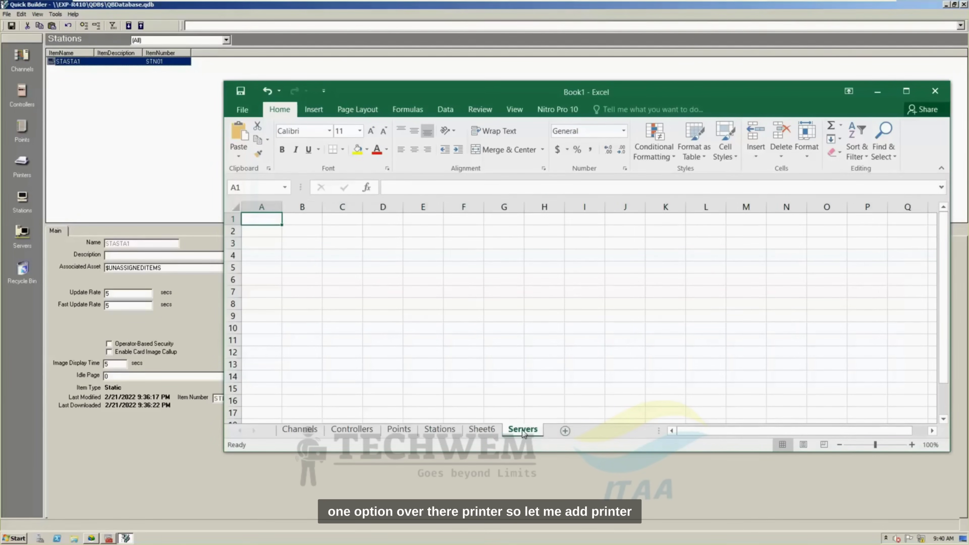
text(Printers)
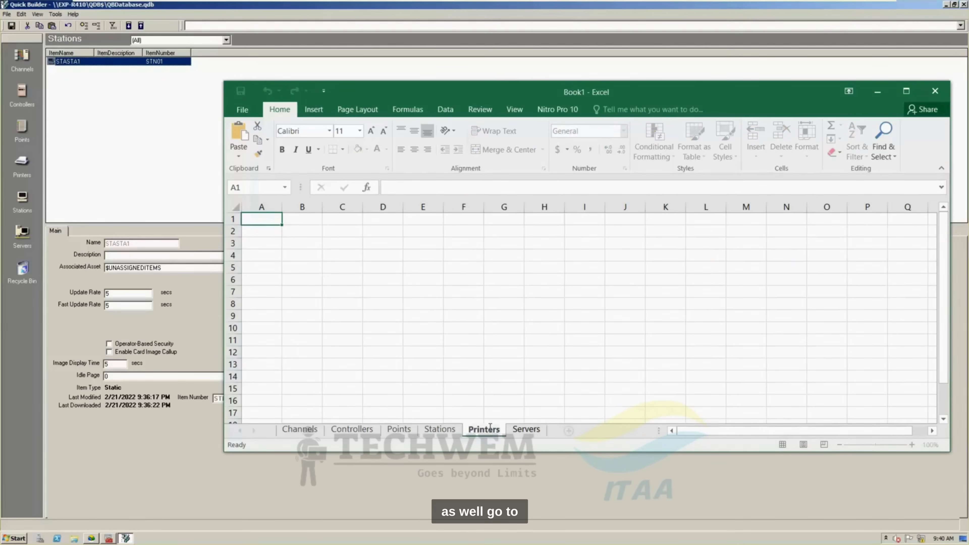
key(Return)
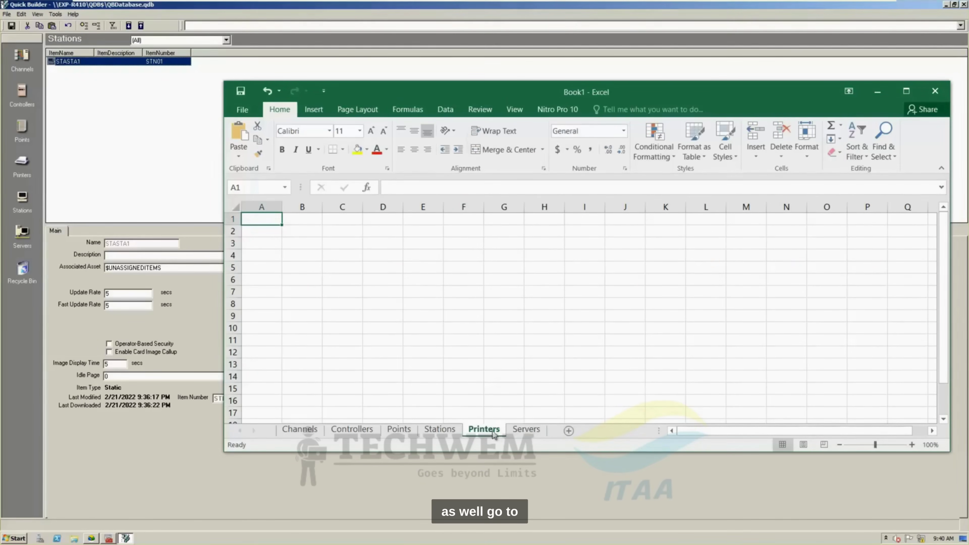
drag(419, 429, 421, 432)
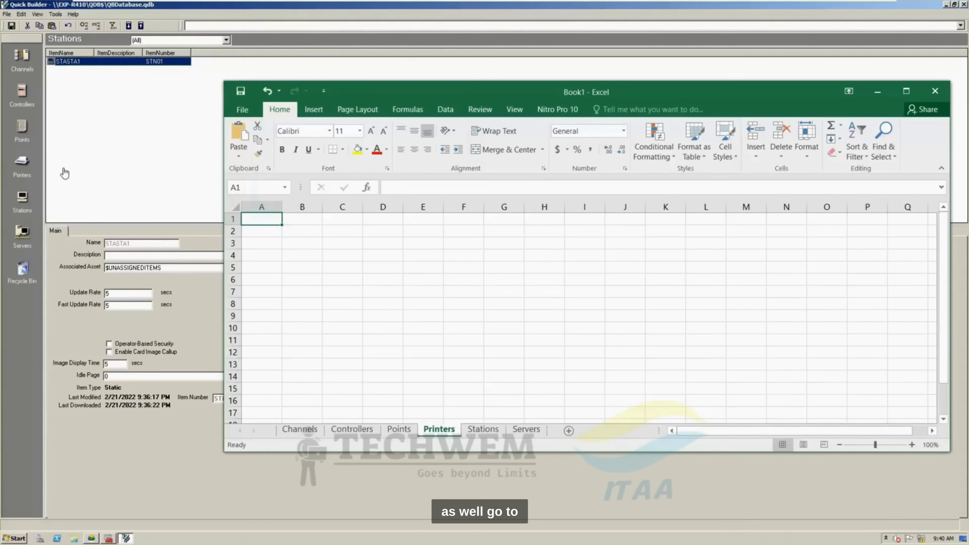
click(22, 163)
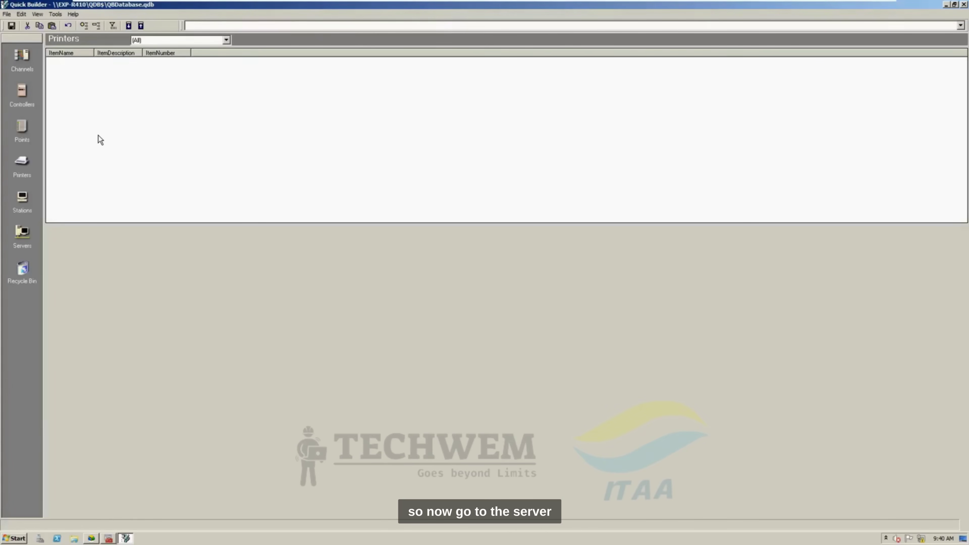
Step: Paste Quick Builder's DefaultServer record into the Servers sheet and maximize Excel
click(22, 233)
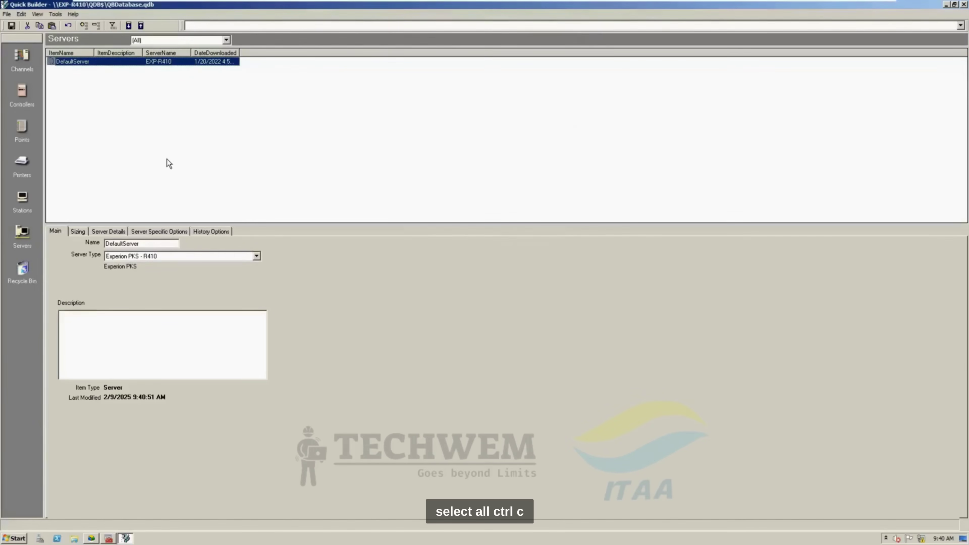
key(alt+Tab)
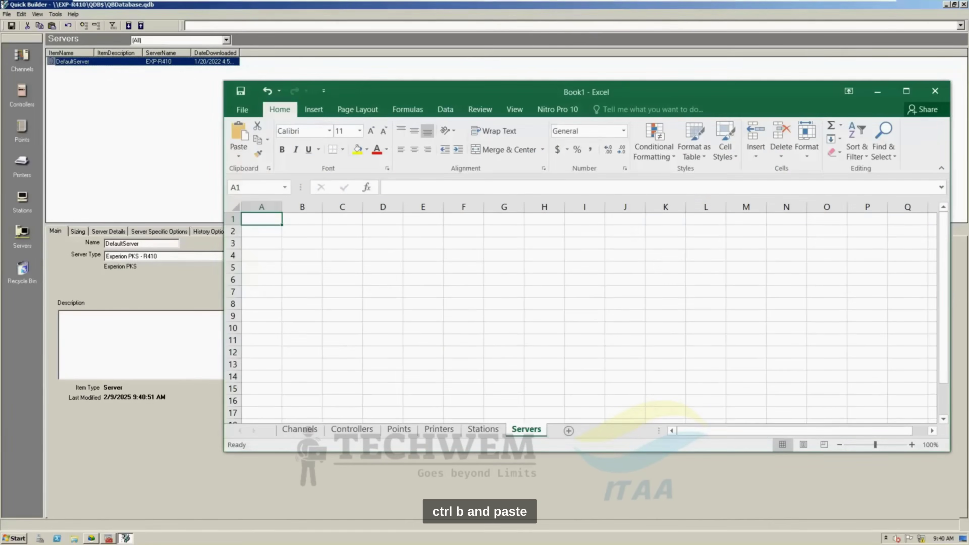
key(ctrl+v)
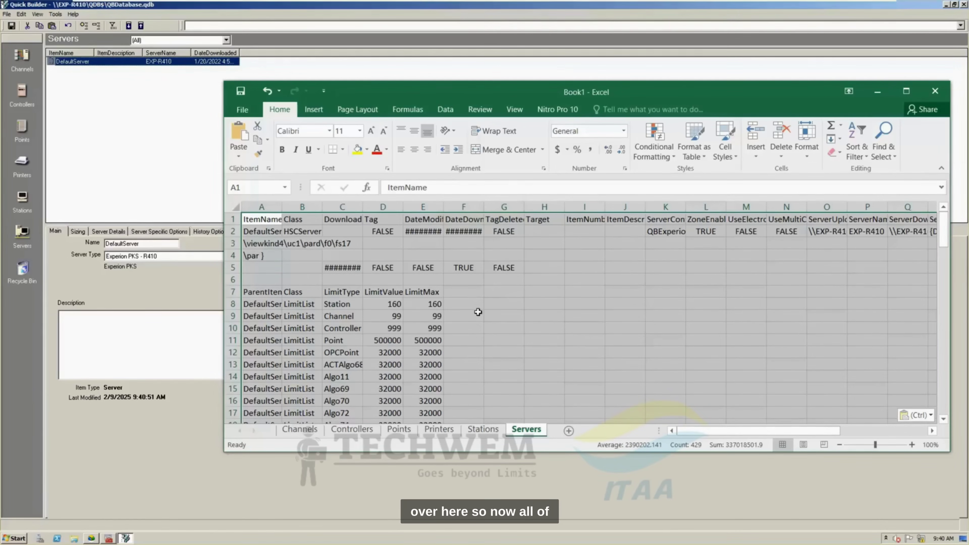
click(907, 91)
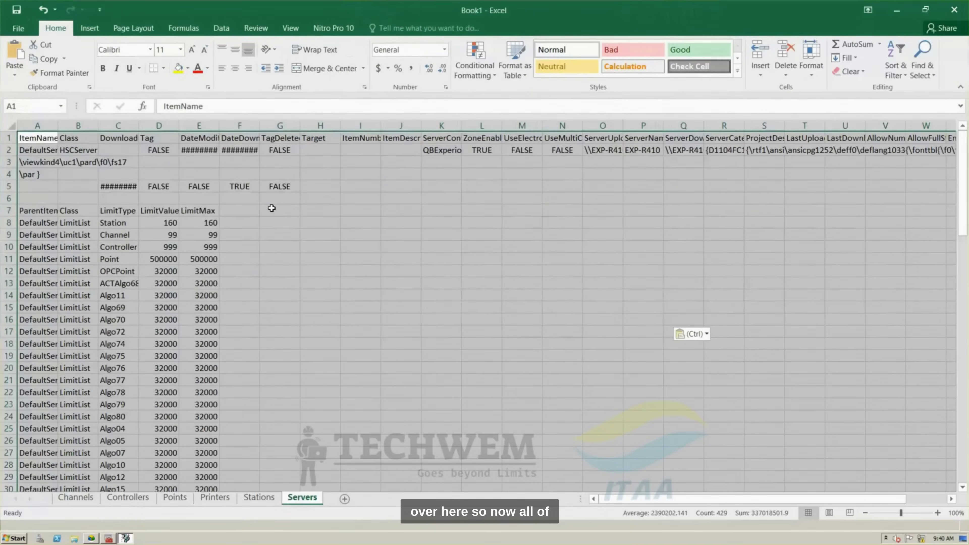
scroll(270, 208, down, 4)
scroll(270, 208, up, 4)
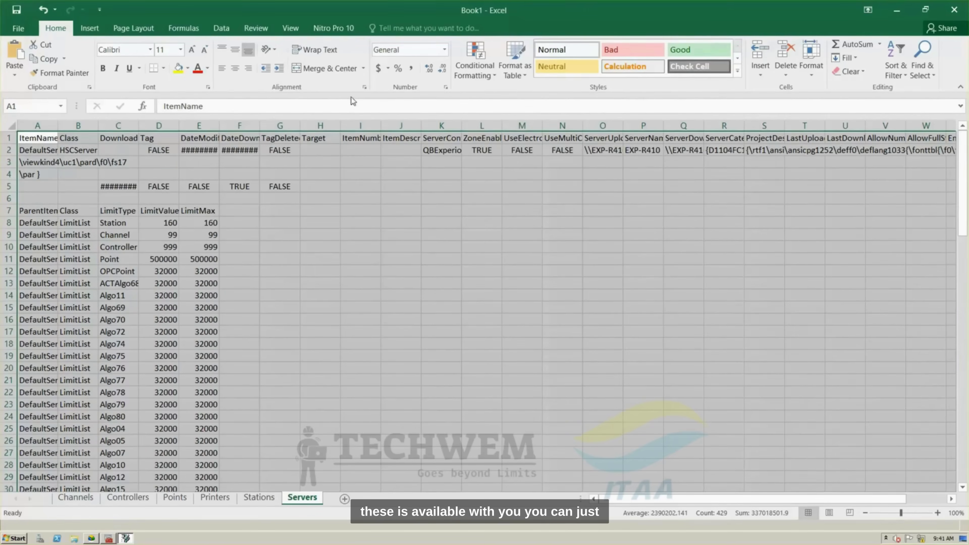
Step: Close Book1 from the File menu, answering the save prompt
click(27, 29)
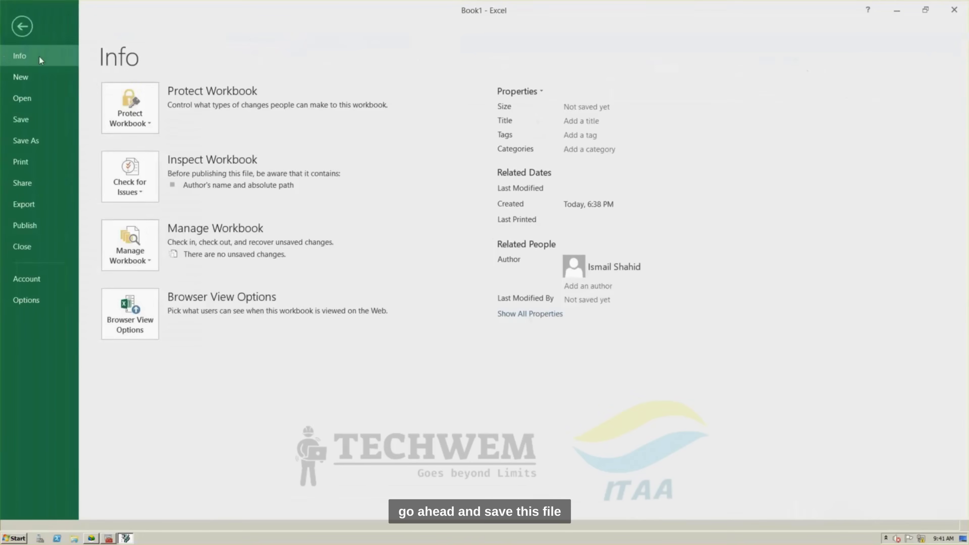
click(24, 247)
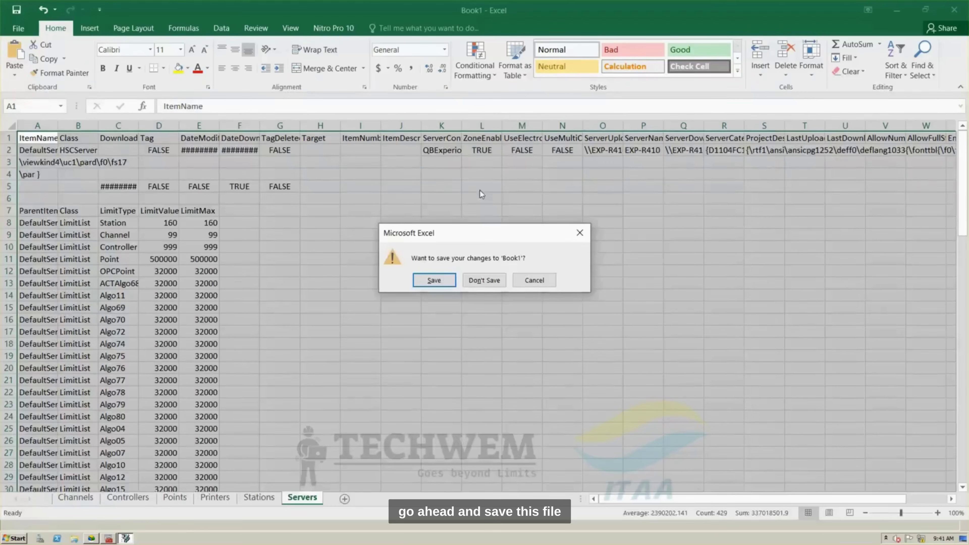
click(475, 280)
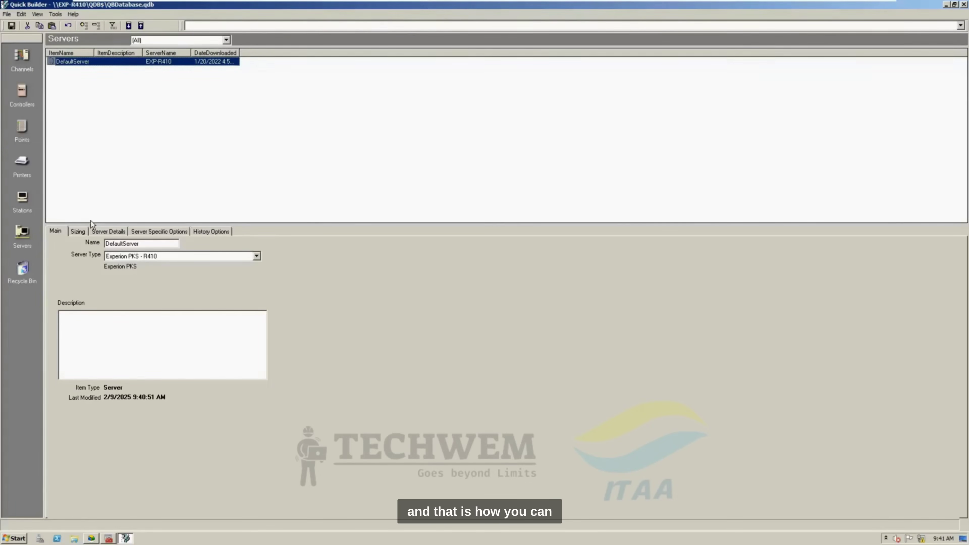
Step: Close Quick Builder and return to Configuration Studio's R410 task list
click(963, 5)
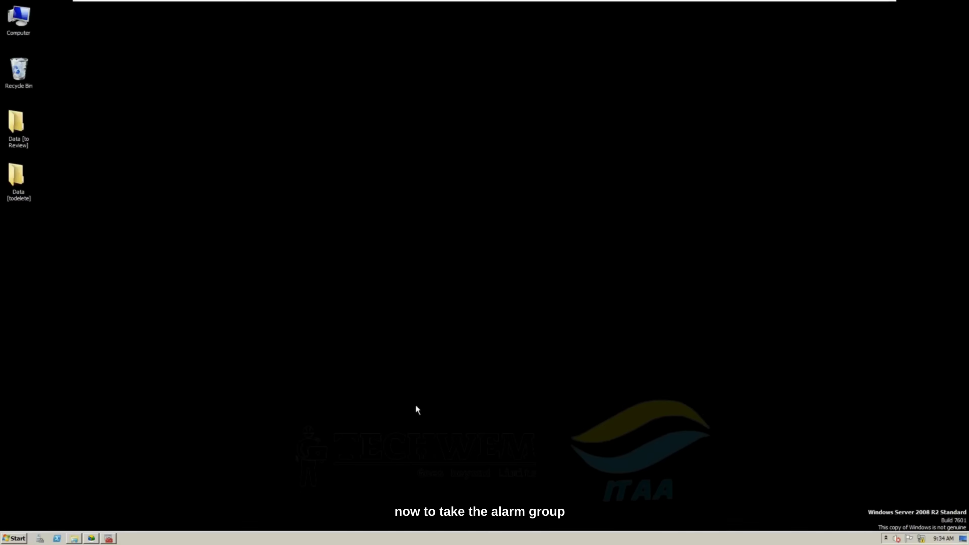
click(91, 538)
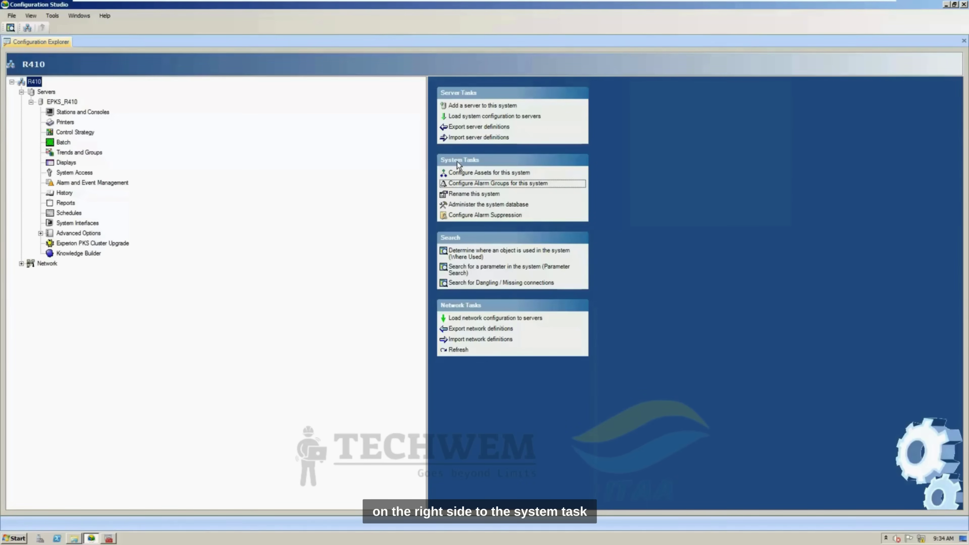
Step: Launch Configure Alarm Groups for the R410 system to open the Alarm Groups editor
click(464, 185)
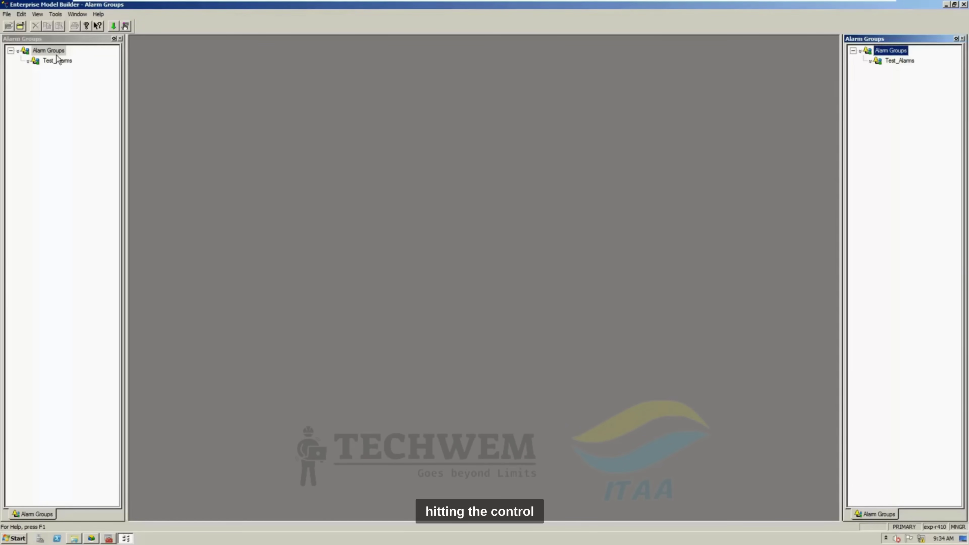
Step: Export Alarm Groups and Test_Alarms to C:\0. DCS Backups\5. Alarm Groups, then close the editor
click(48, 52)
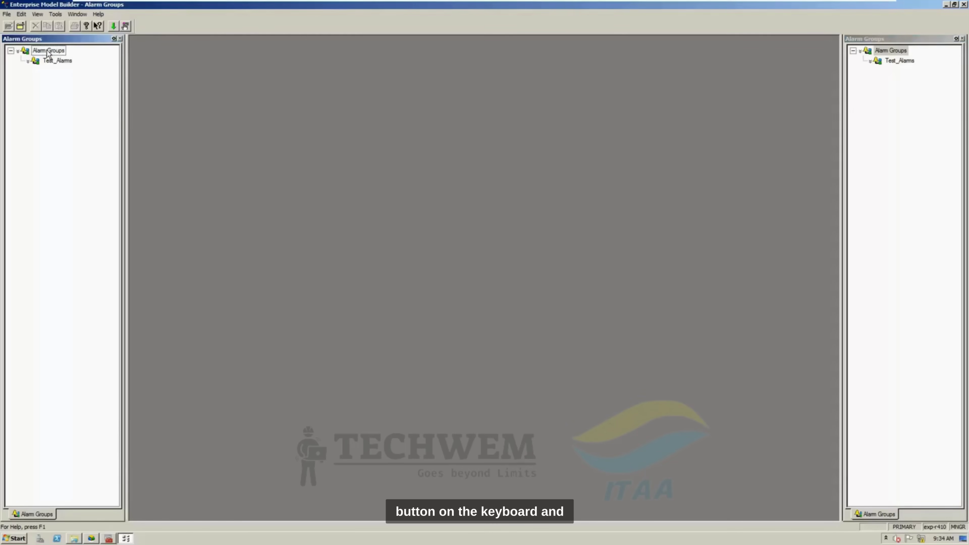
ctrl+click(54, 61)
ctrl+click(53, 55)
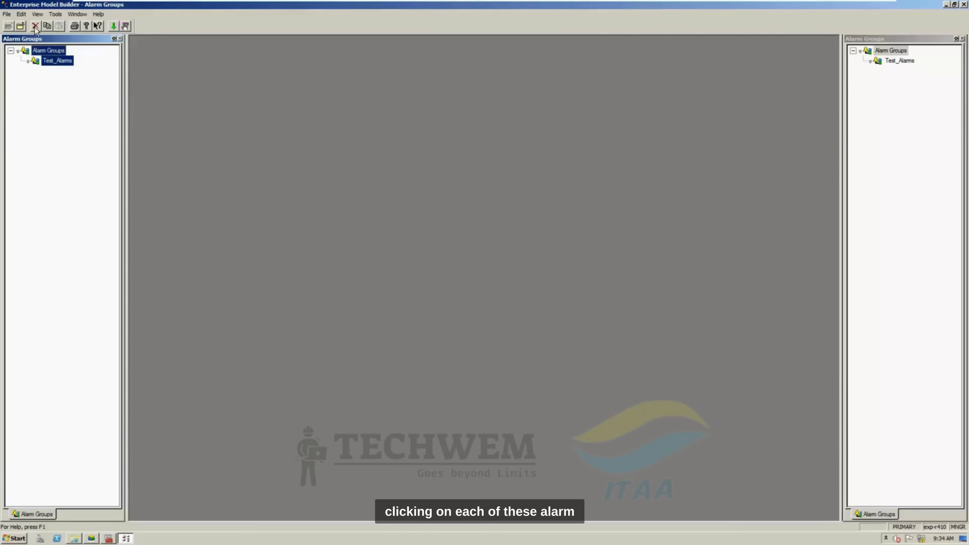
click(8, 14)
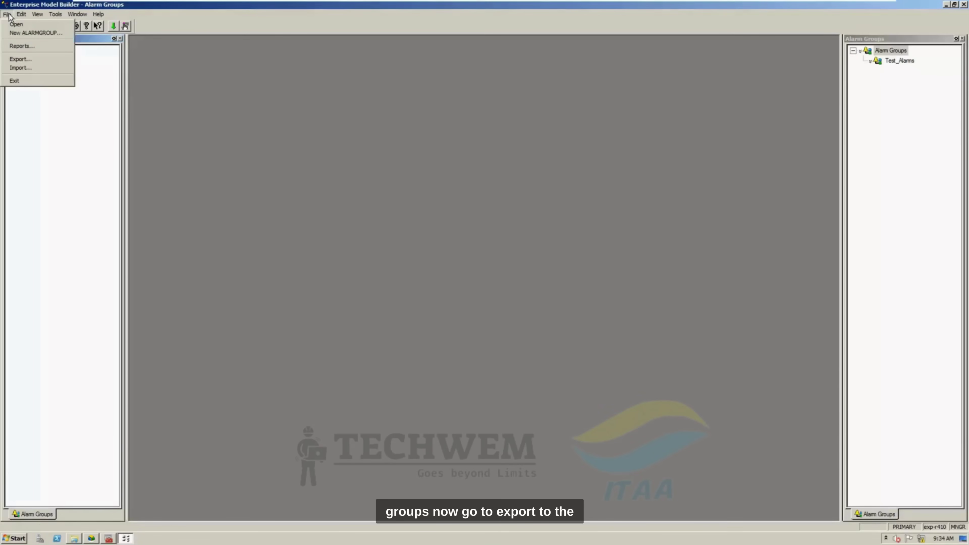
click(34, 61)
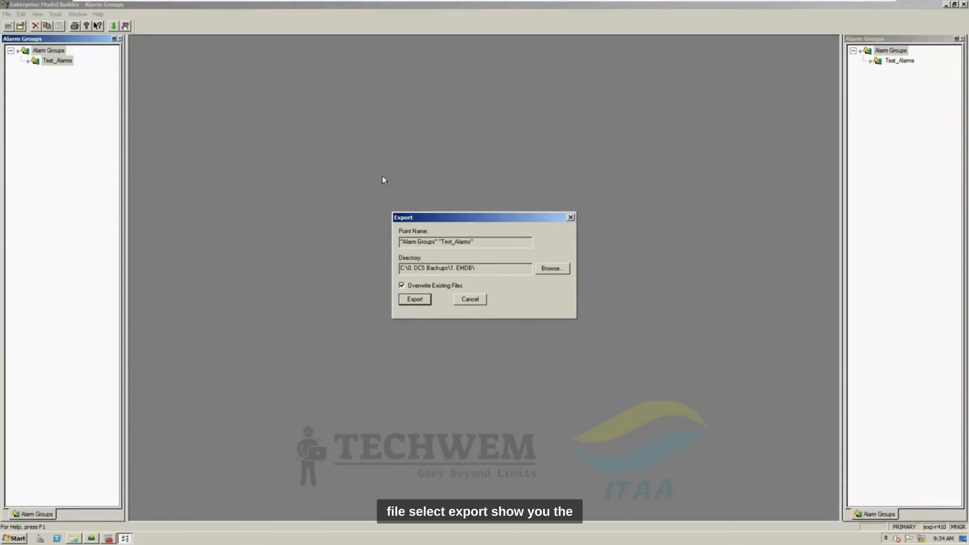
click(548, 270)
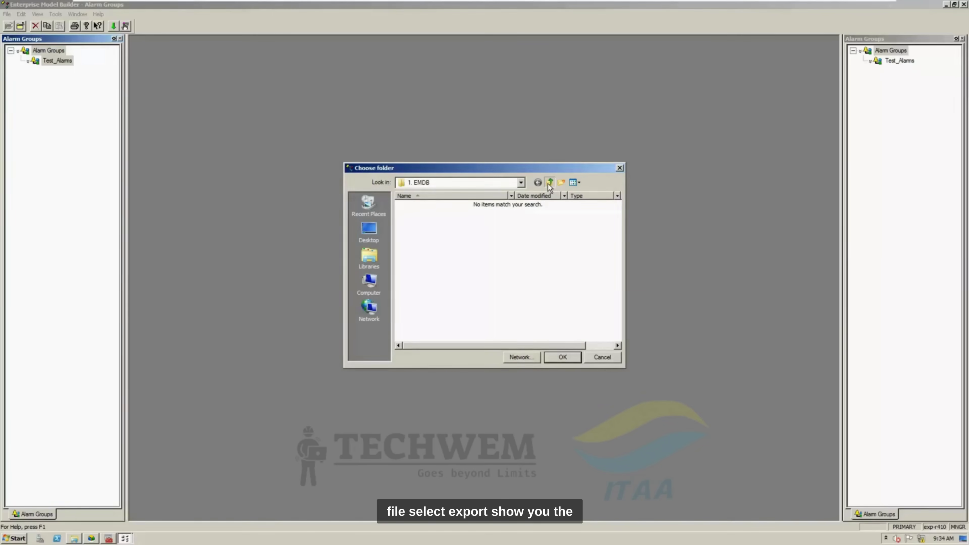
click(548, 183)
double_click(426, 238)
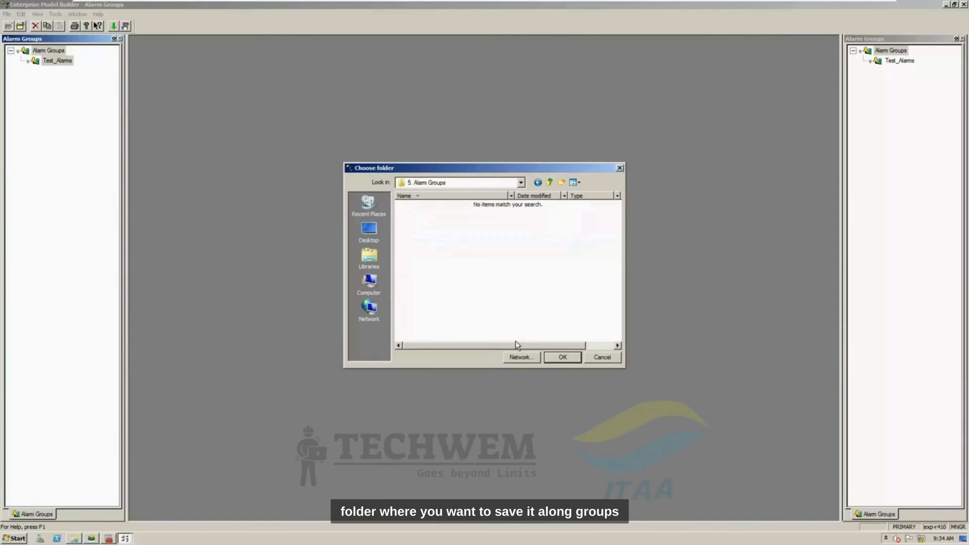
click(558, 357)
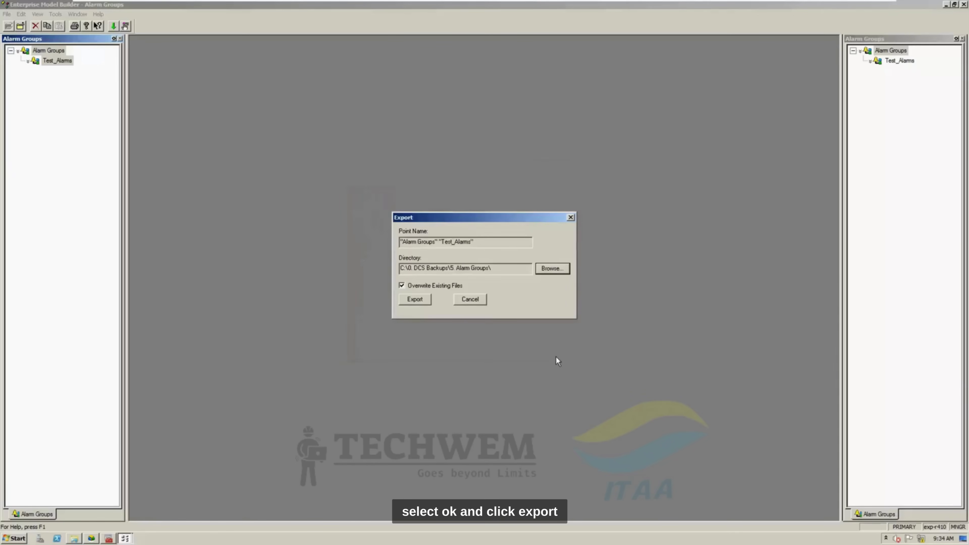
click(417, 300)
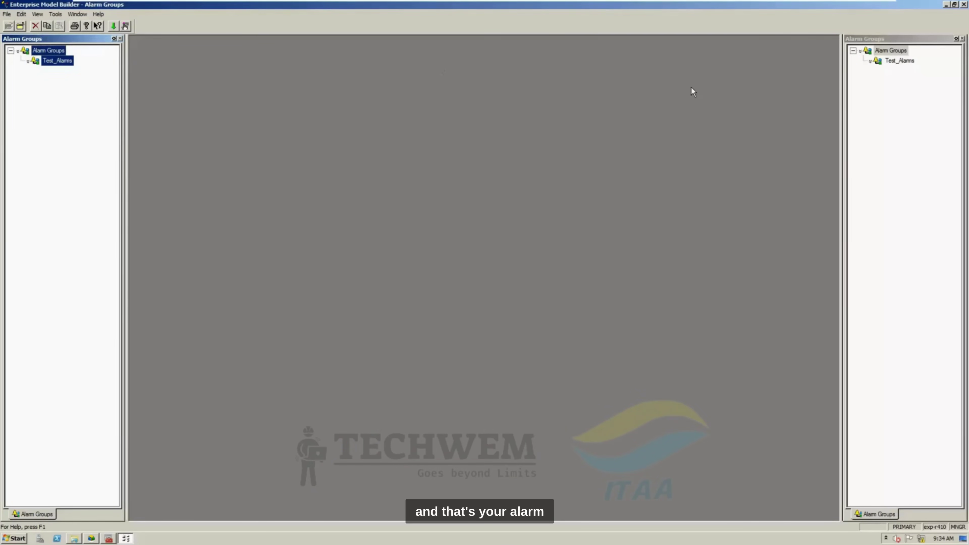
click(964, 4)
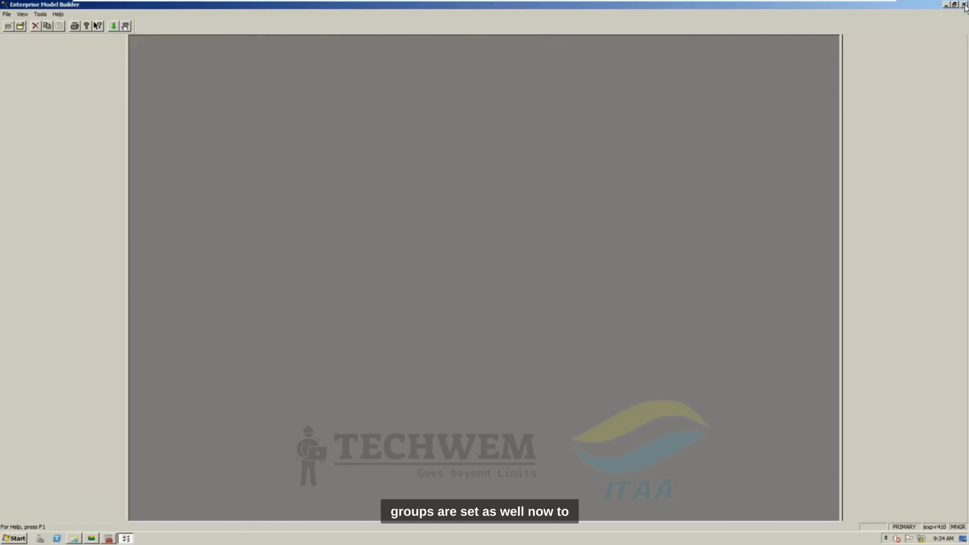
Step: Close Enterprise Model Builder and browse to C:\ProgramData\Honeywell\Experion PKS\Client
click(964, 5)
click(947, 5)
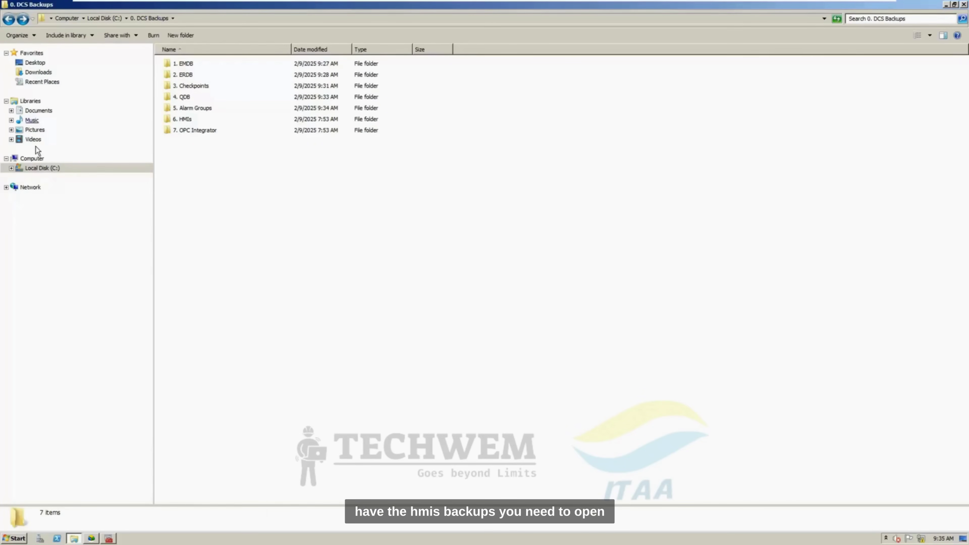
click(33, 158)
click(42, 168)
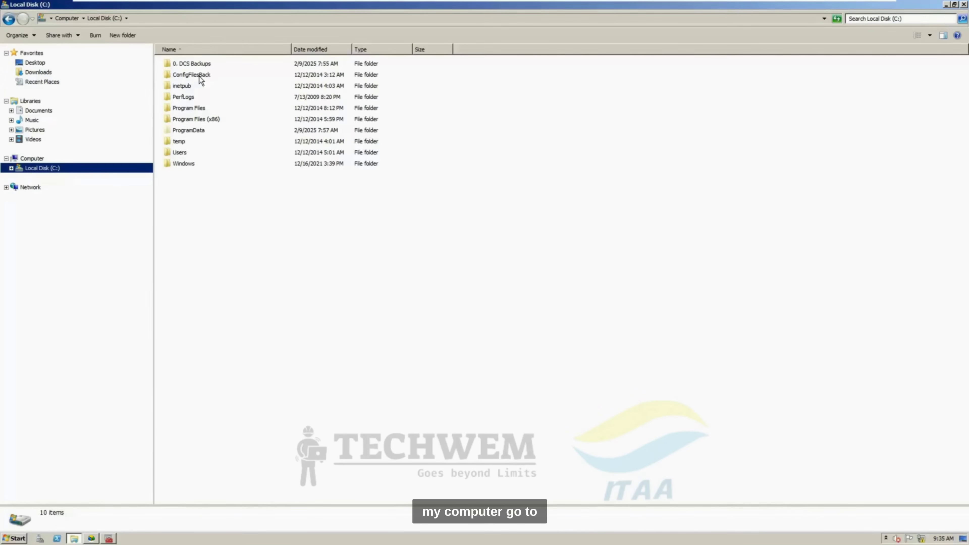
double_click(192, 130)
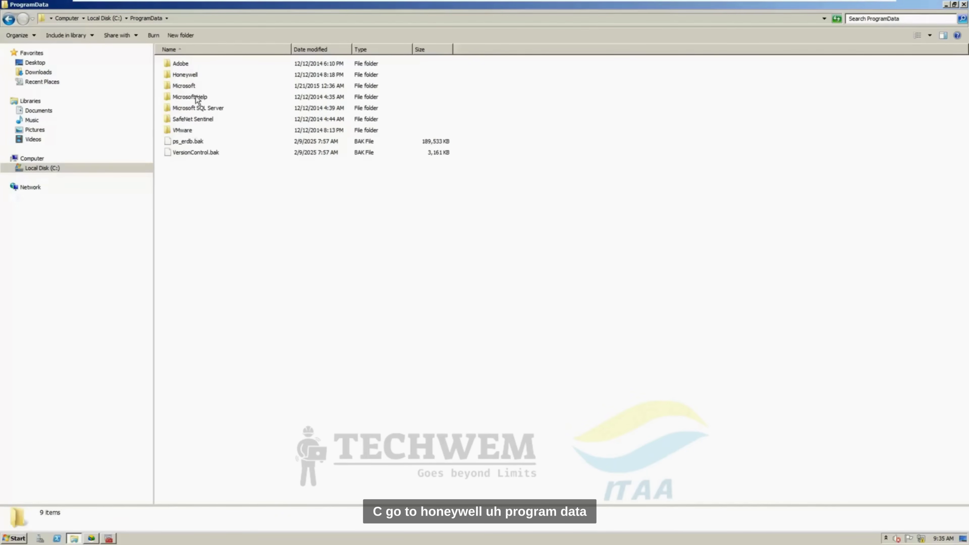
double_click(194, 77)
double_click(212, 128)
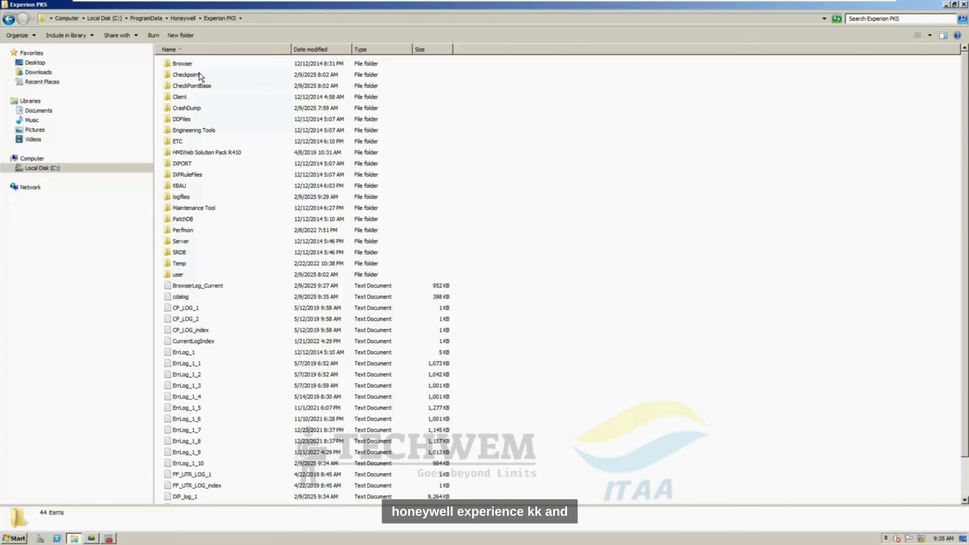
double_click(182, 99)
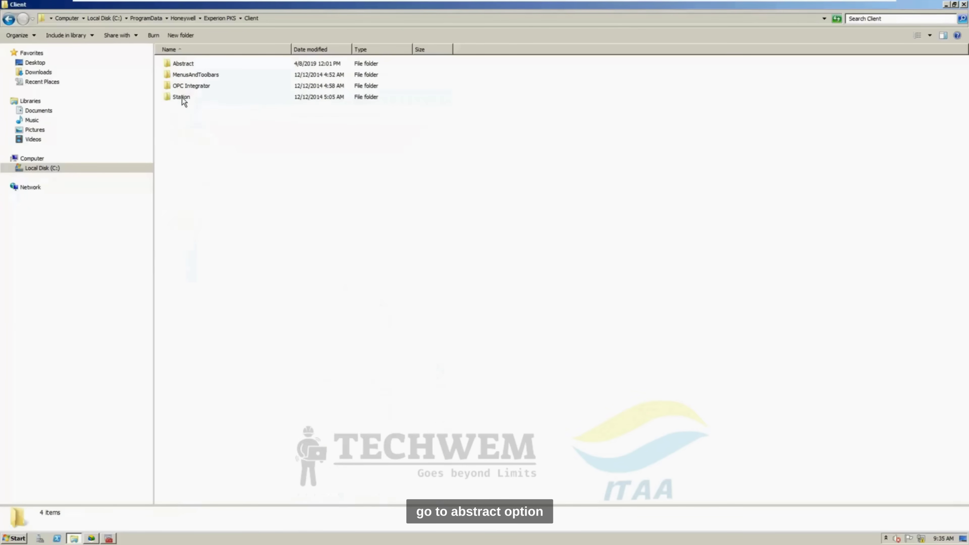
Step: Check the Abstract folder's contents and copy the Abstract folder
click(192, 64)
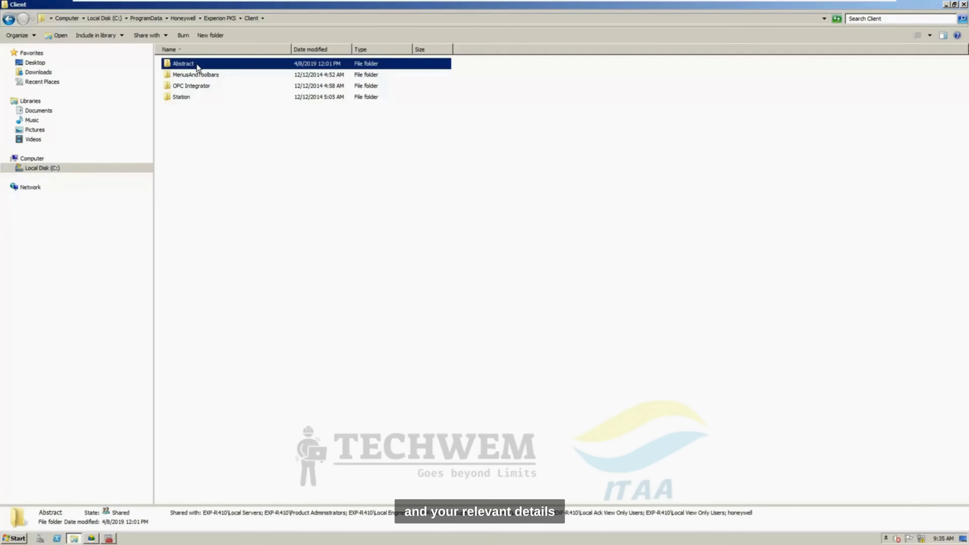
double_click(196, 64)
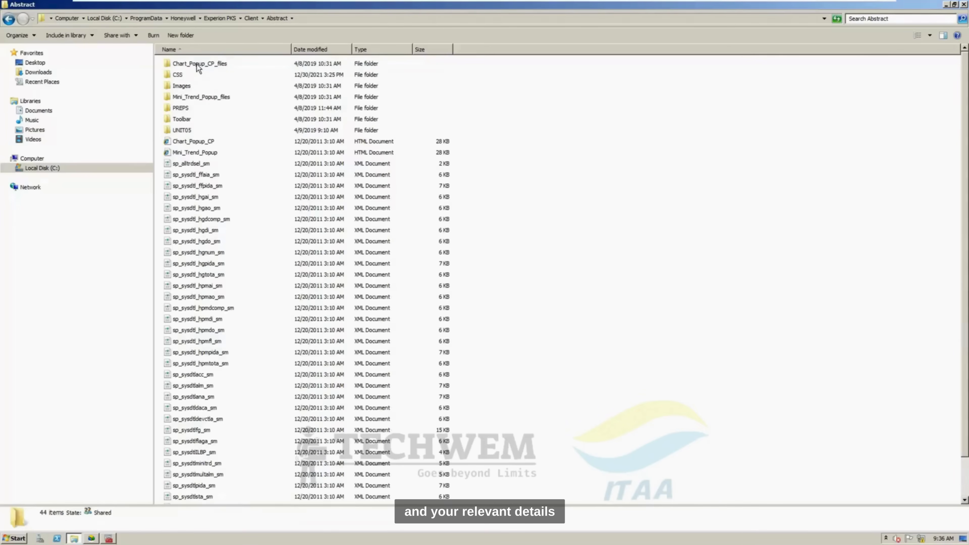
click(9, 19)
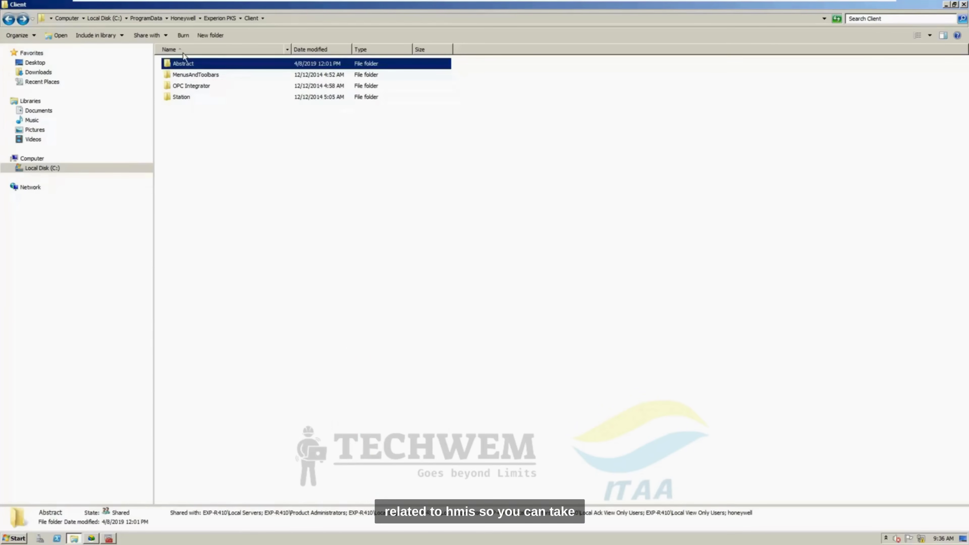
right_click(188, 63)
click(221, 140)
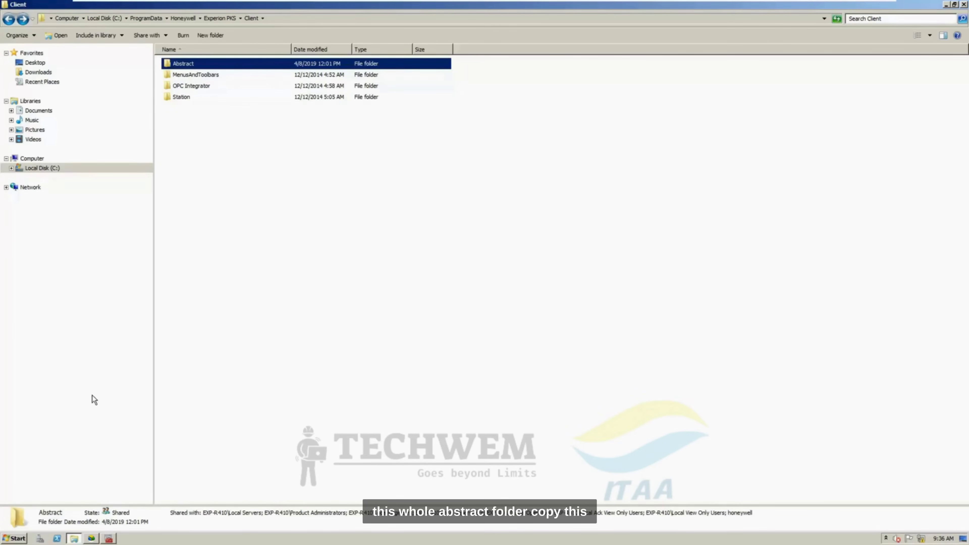
Step: Paste the Abstract folder into C:\0. DCS Backups\6. HMIs
click(41, 168)
double_click(206, 64)
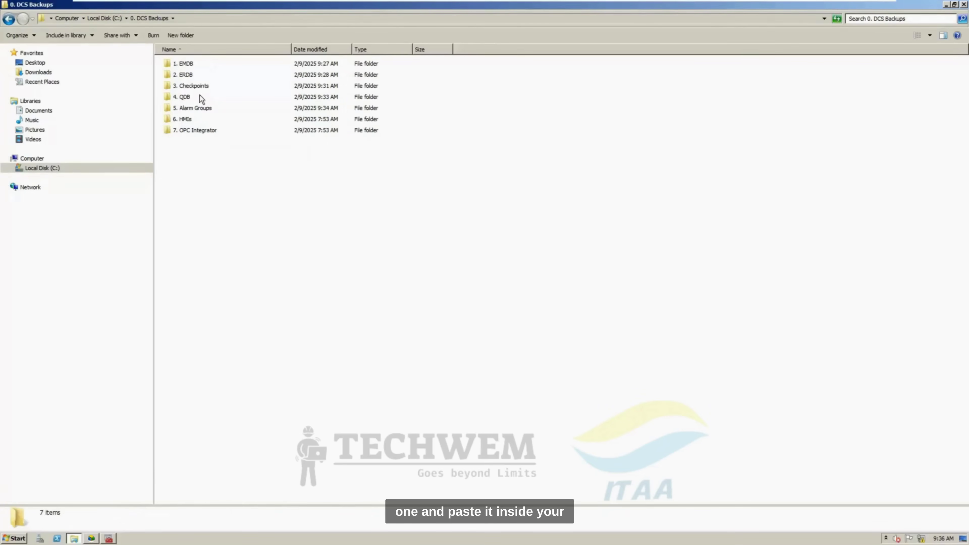
double_click(187, 119)
right_click(239, 116)
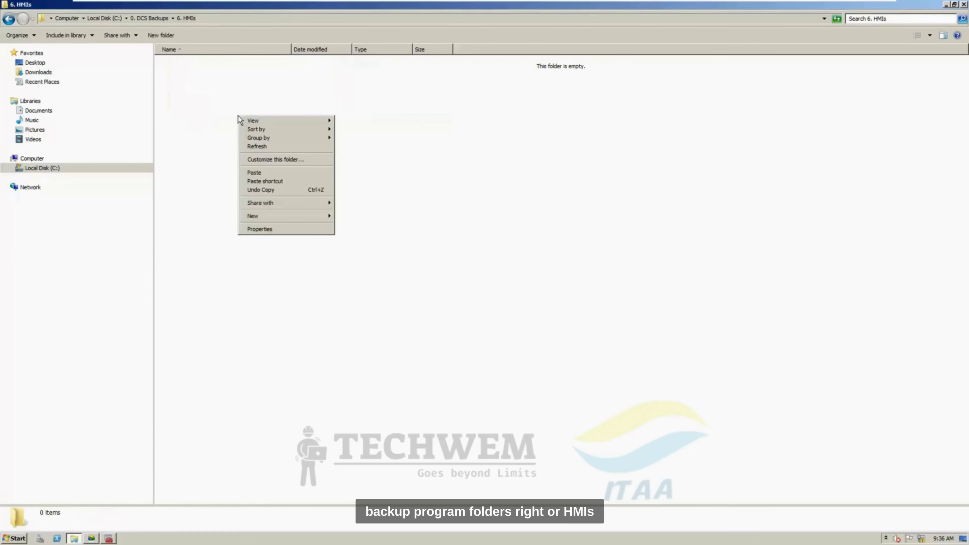
click(288, 176)
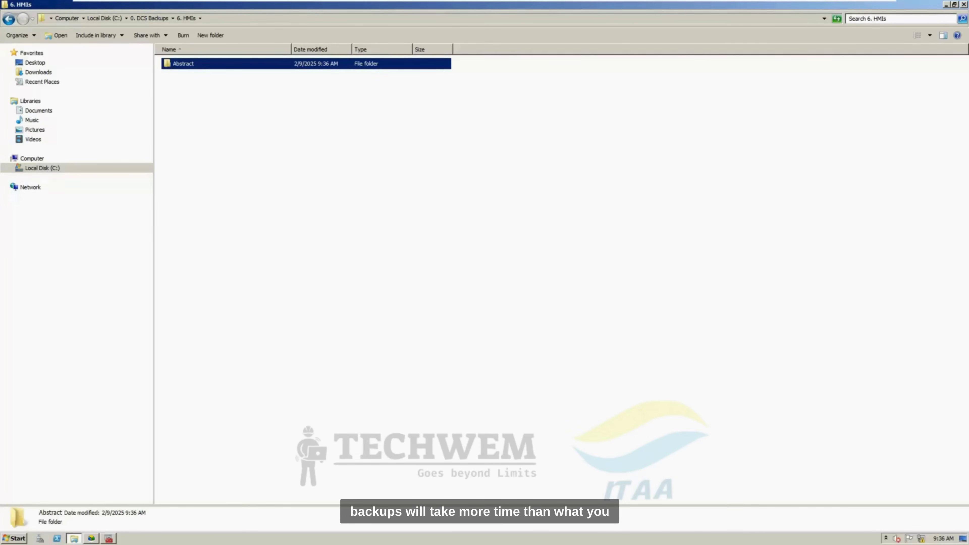
Step: Close the 6. HMIs window and browse to C:\ProgramData\Honeywell\Experion PKS\Client
click(964, 5)
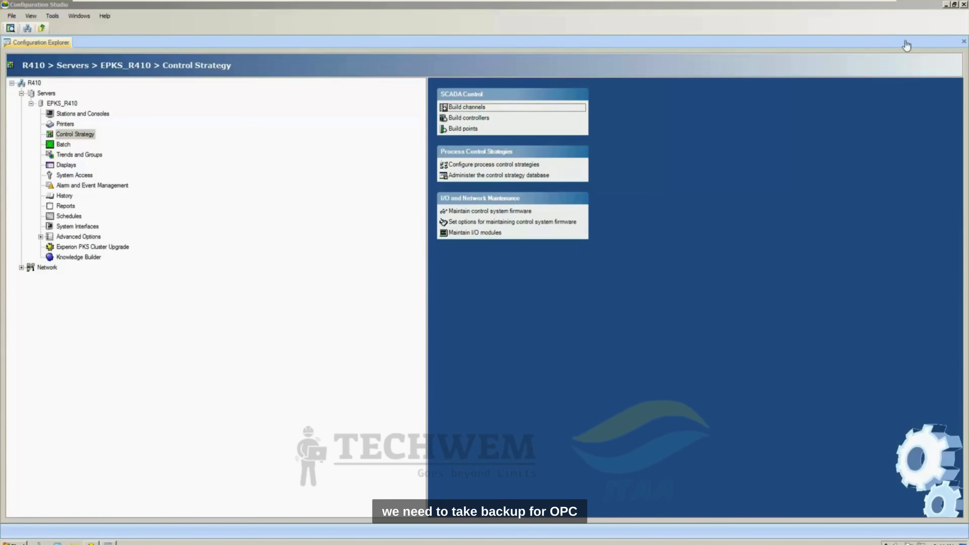
click(946, 6)
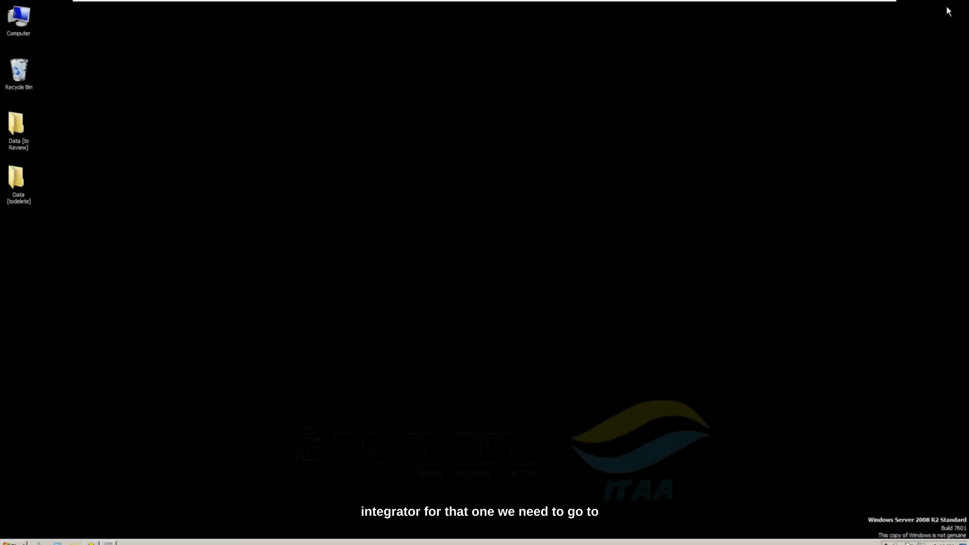
double_click(33, 21)
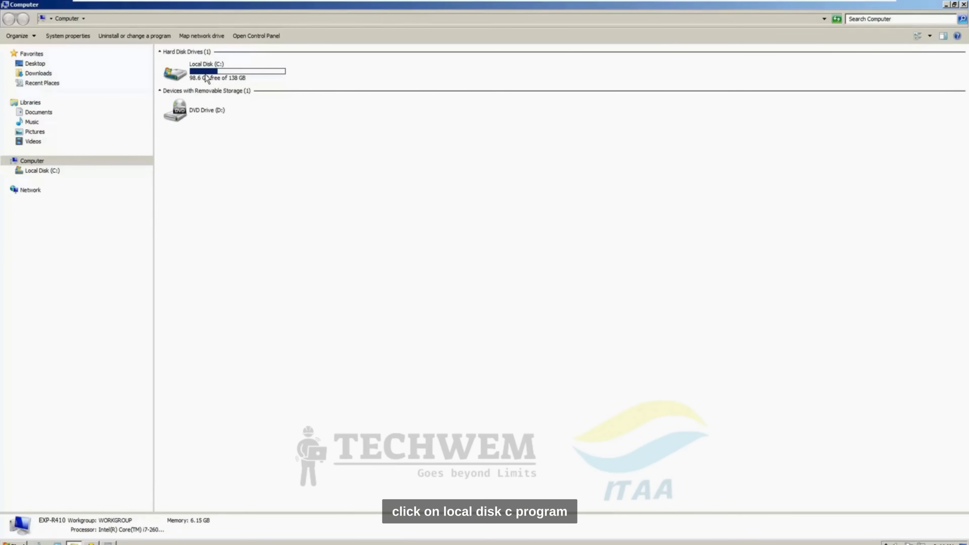
double_click(233, 70)
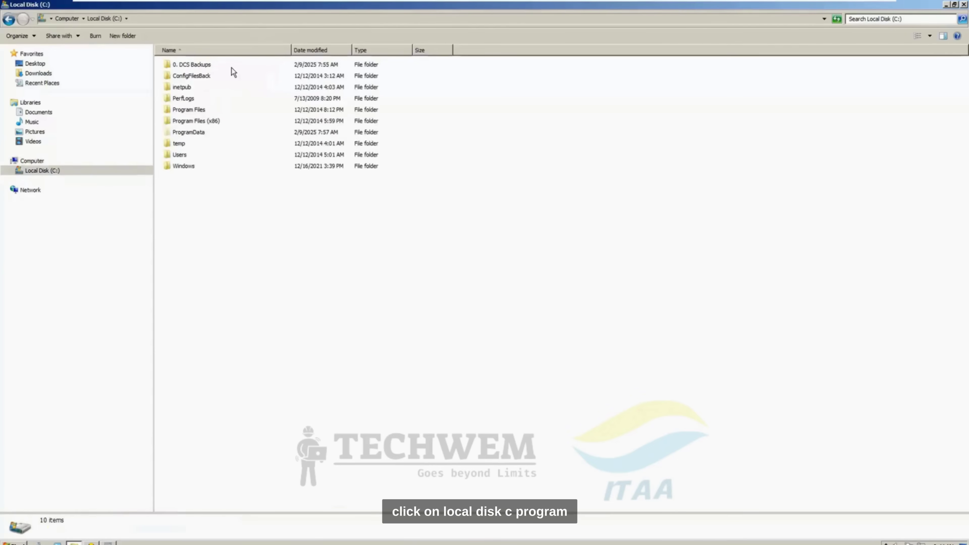
double_click(195, 132)
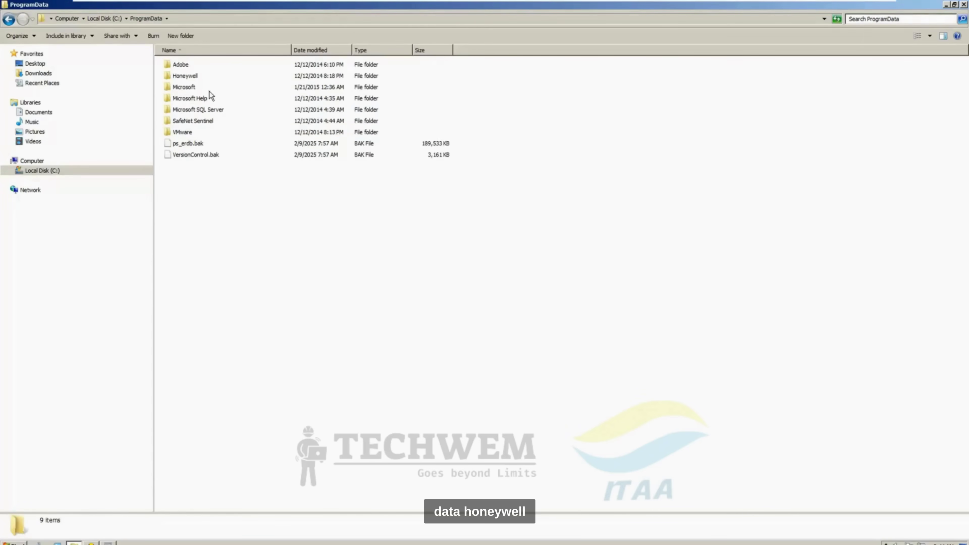
double_click(190, 78)
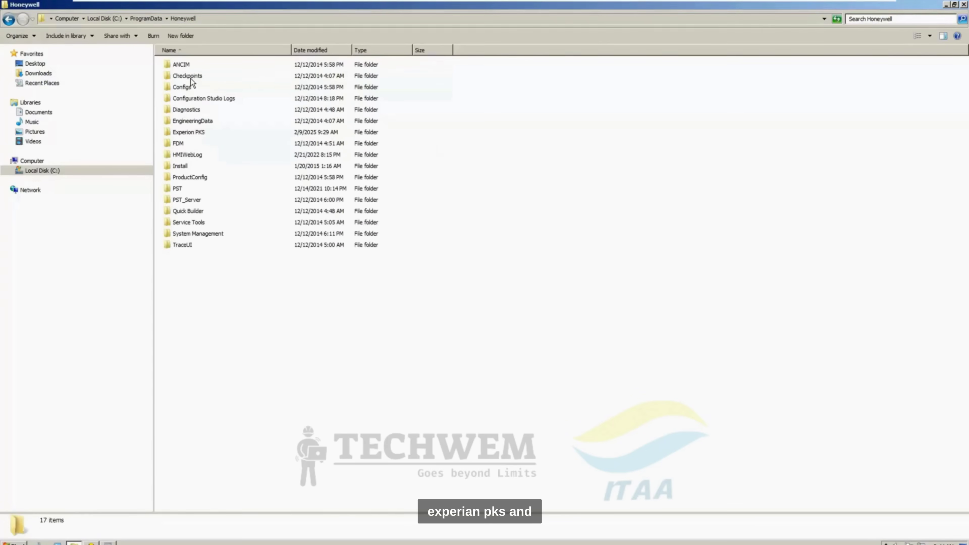
double_click(201, 129)
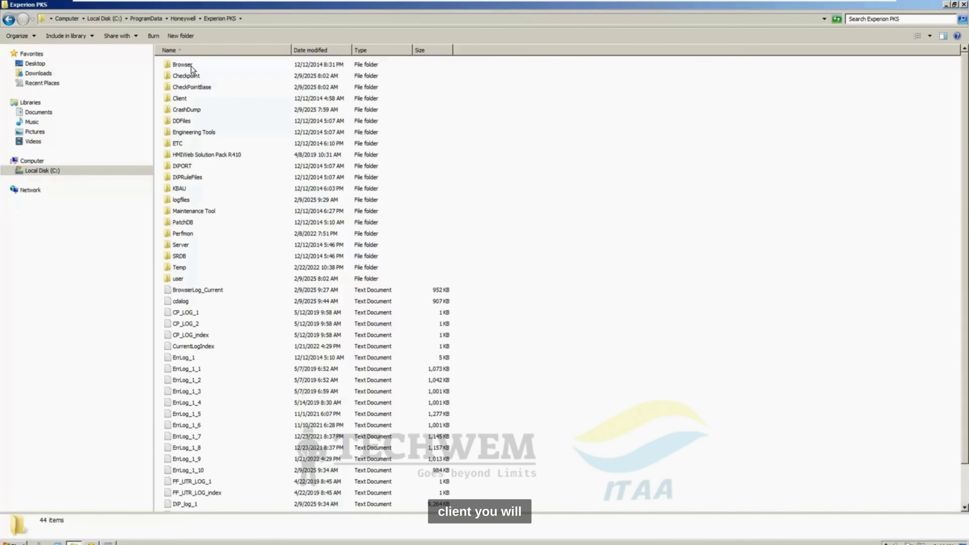
double_click(181, 98)
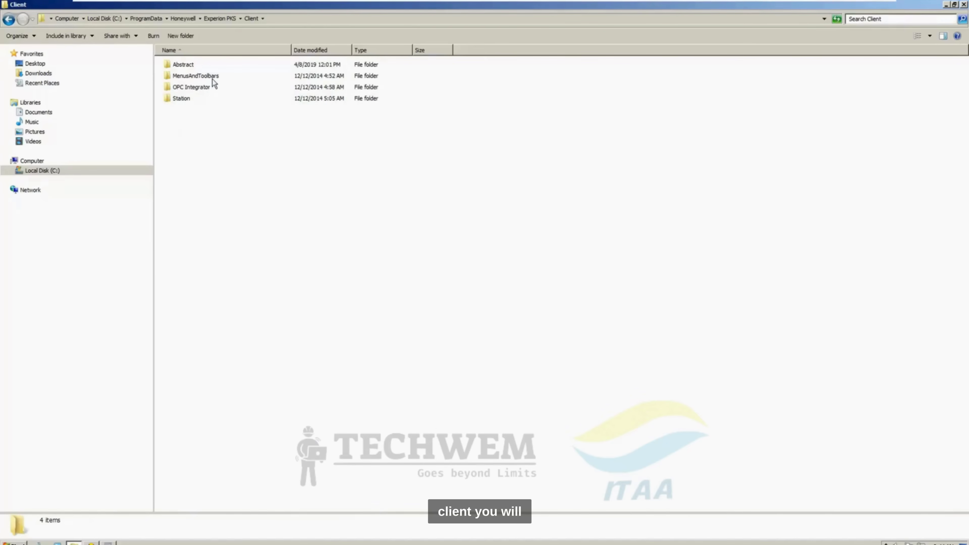
Step: Copy the Test_OPC file from the OPC Integrator folder
click(201, 88)
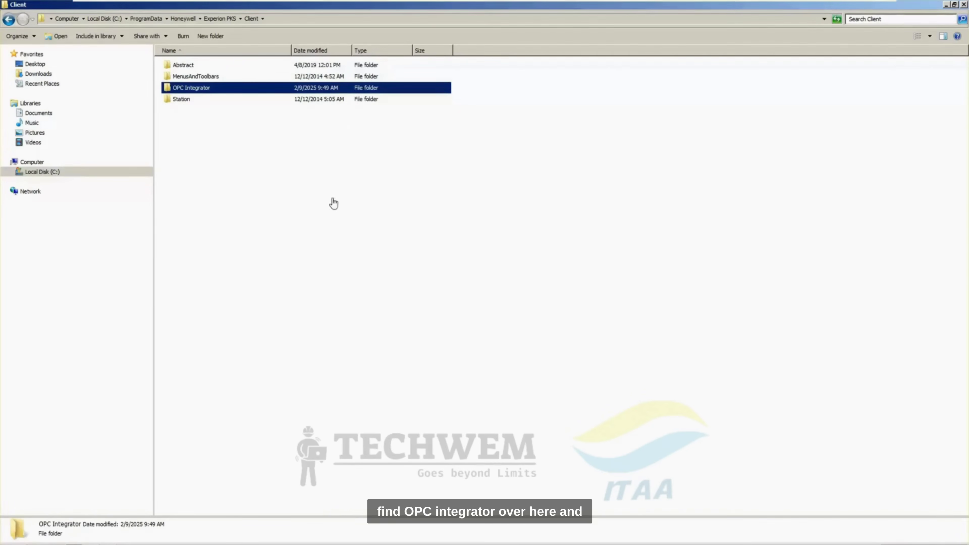
double_click(240, 88)
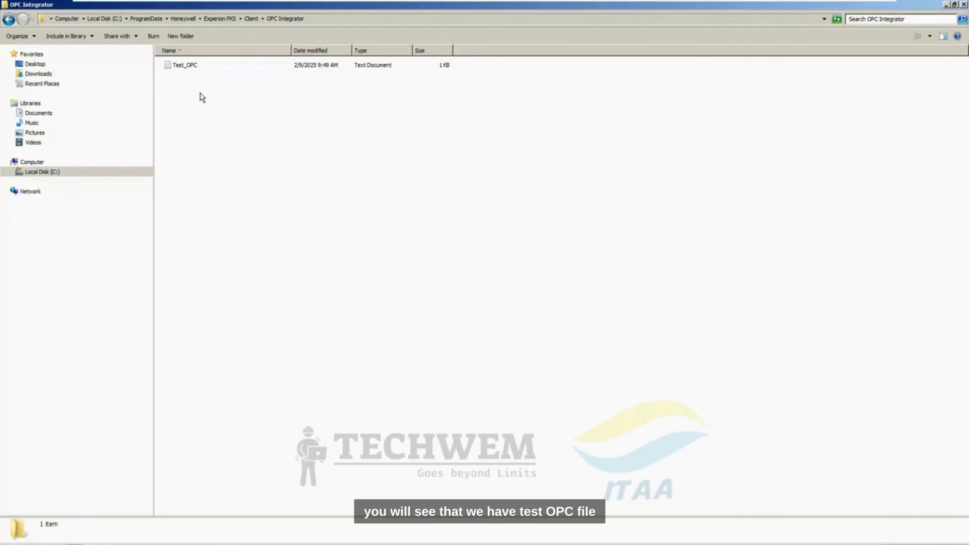
click(199, 64)
right_click(200, 65)
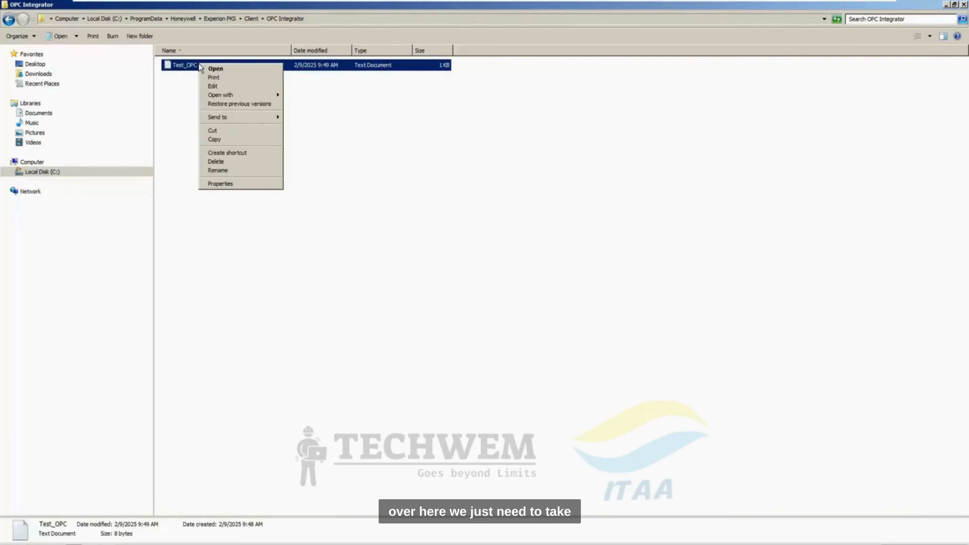
click(231, 139)
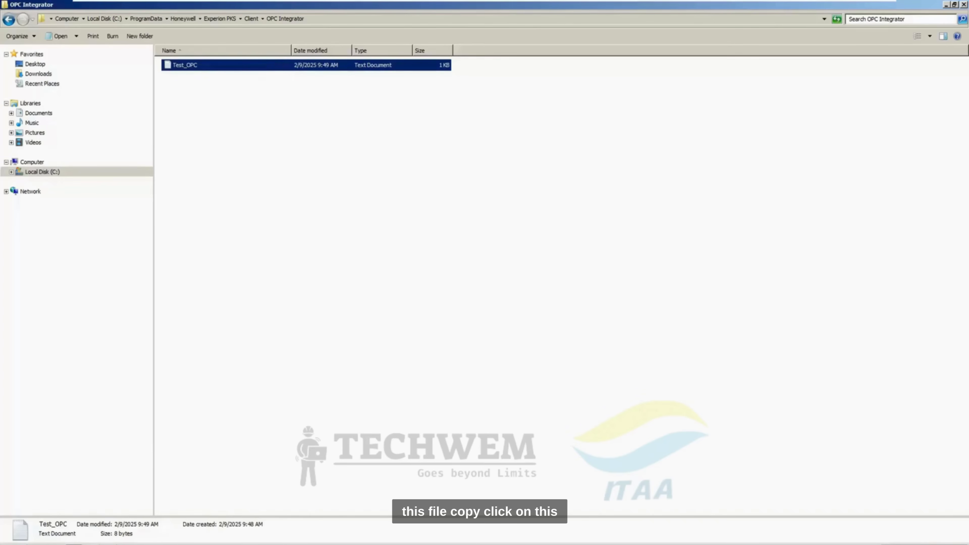
Step: Paste Test_OPC into C:\0. DCS Backups\7. OPC Integrator
click(76, 175)
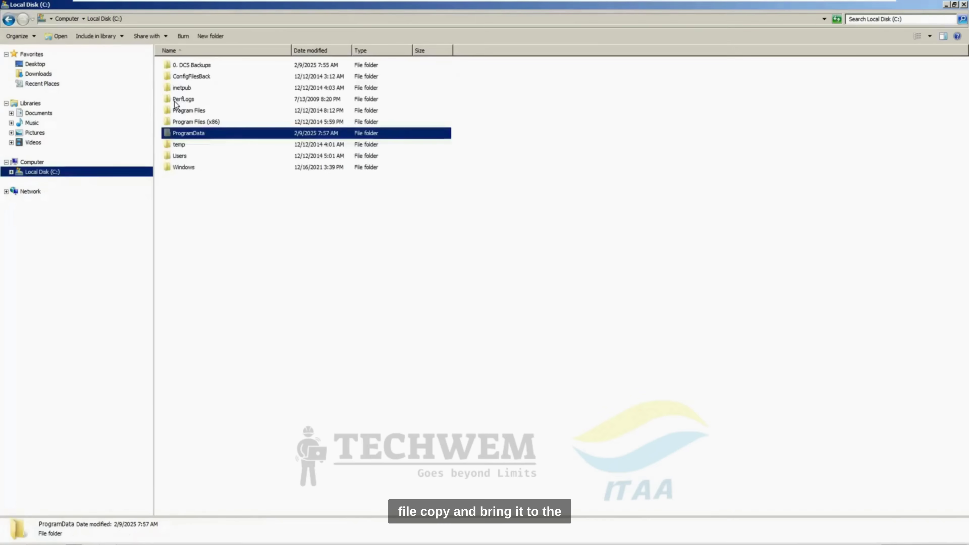
click(205, 65)
double_click(204, 65)
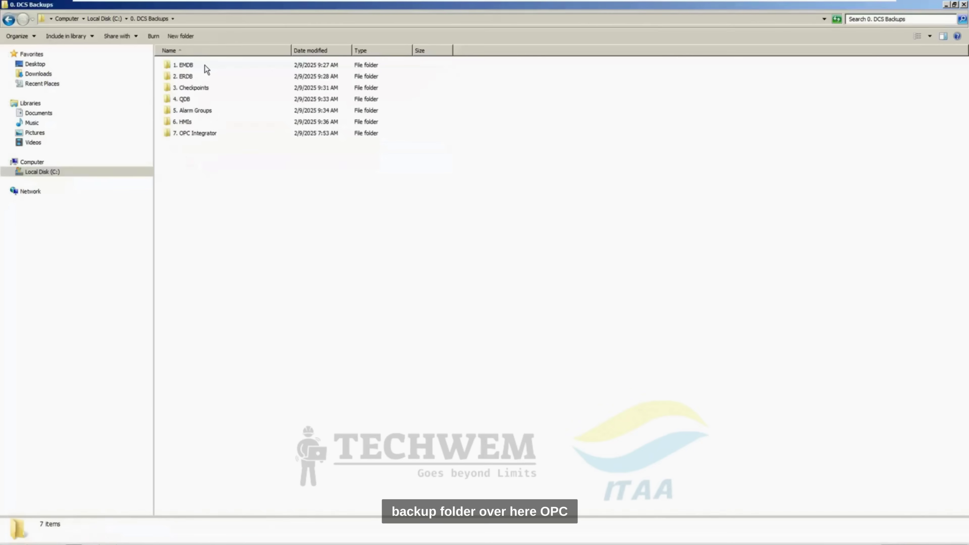
double_click(187, 134)
right_click(211, 124)
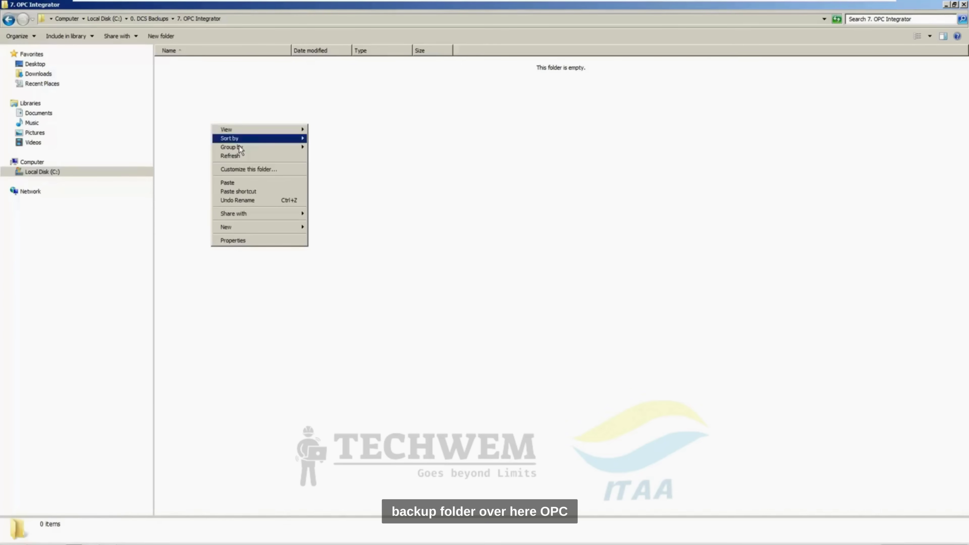
click(241, 179)
click(192, 159)
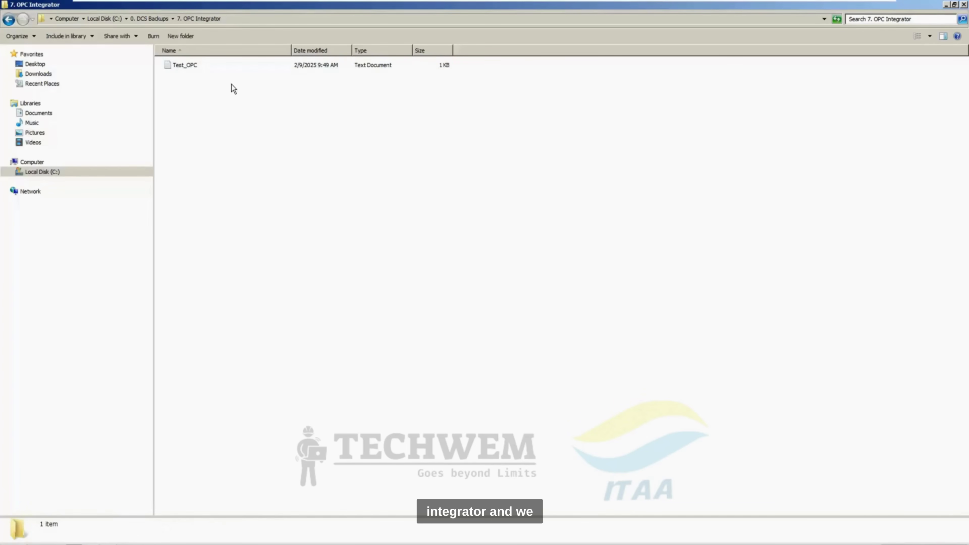
click(152, 19)
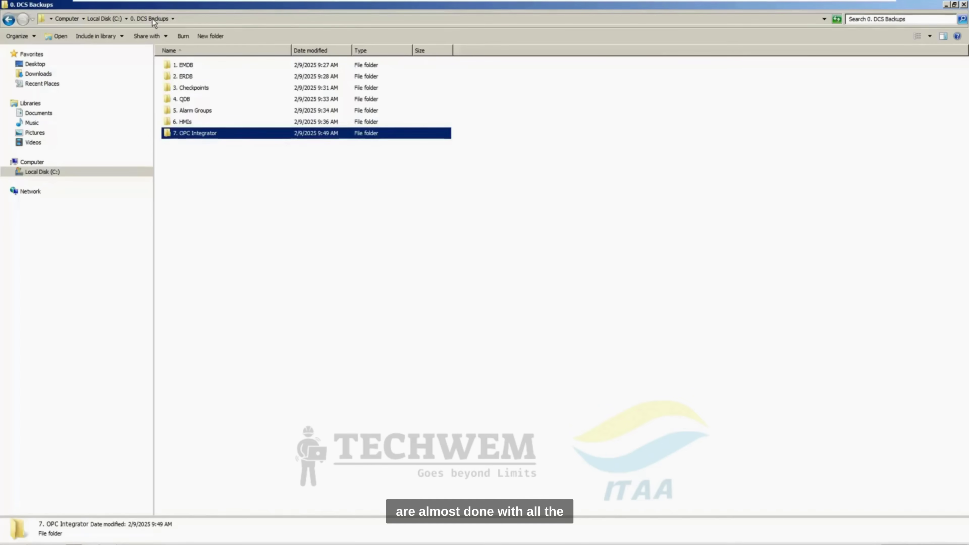